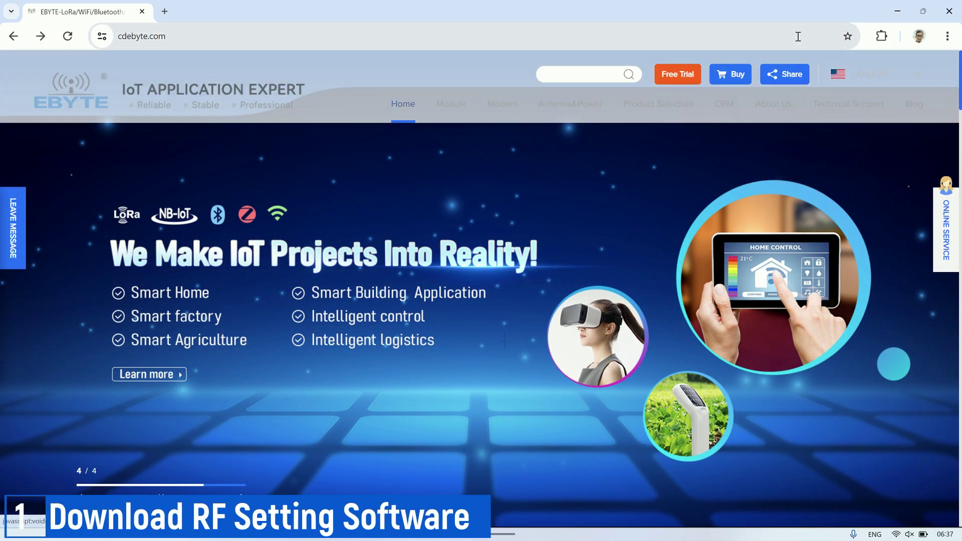
Step: Browse the SX1278 LoRa module listing to the E32-433T20DT product page
{"action": "mouse_move", "coordinate": [451, 113]}
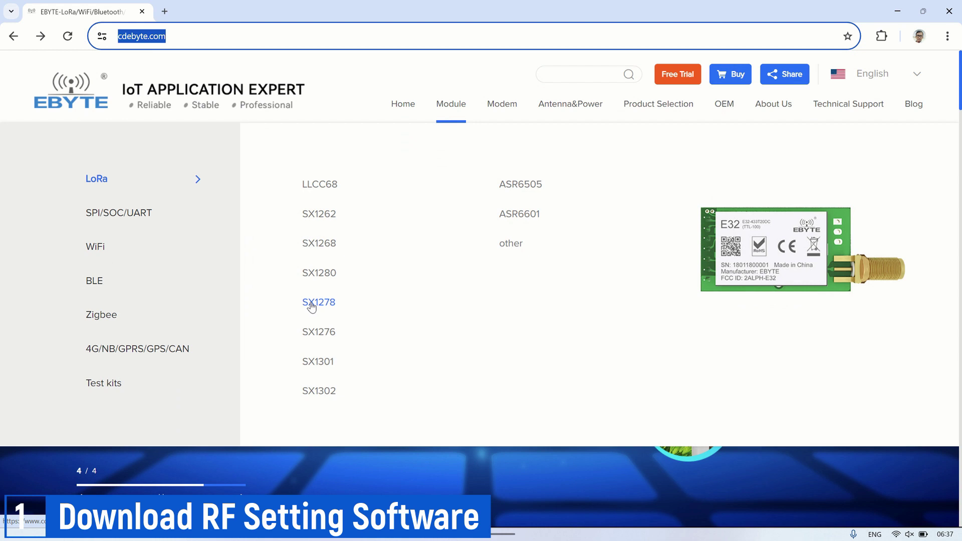
{"action": "left_click", "coordinate": [311, 305]}
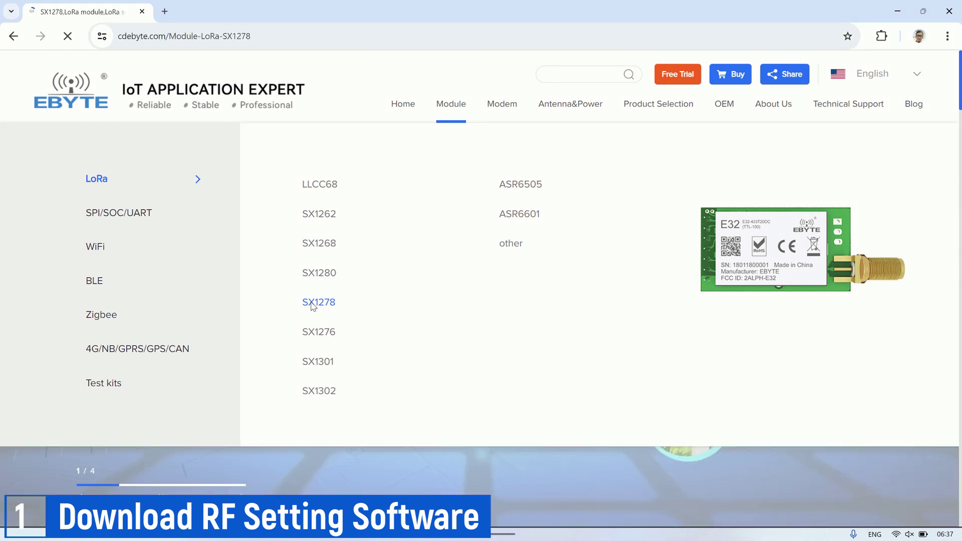
{"action": "scroll", "coordinate": [411, 393], "scroll_direction": "down", "scroll_amount": 20}
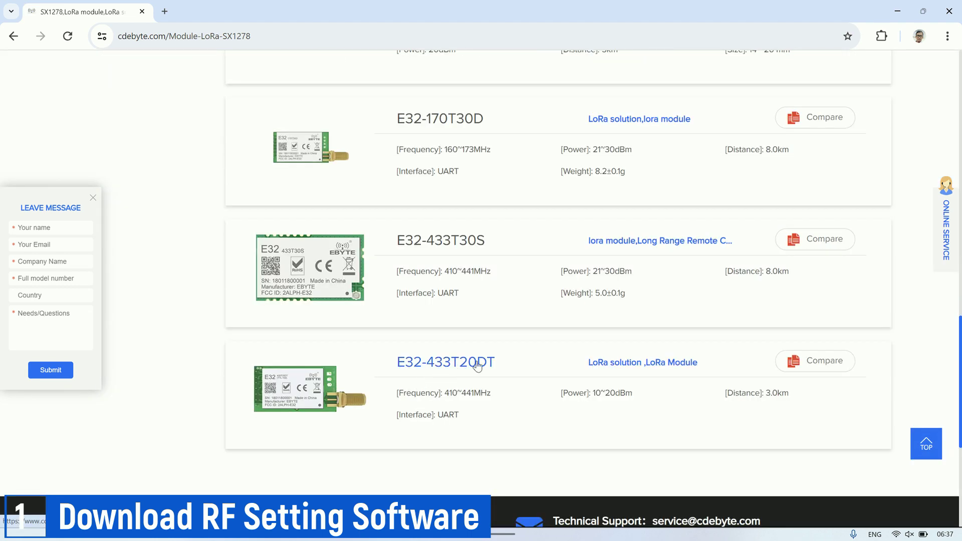
{"action": "left_click", "coordinate": [478, 364]}
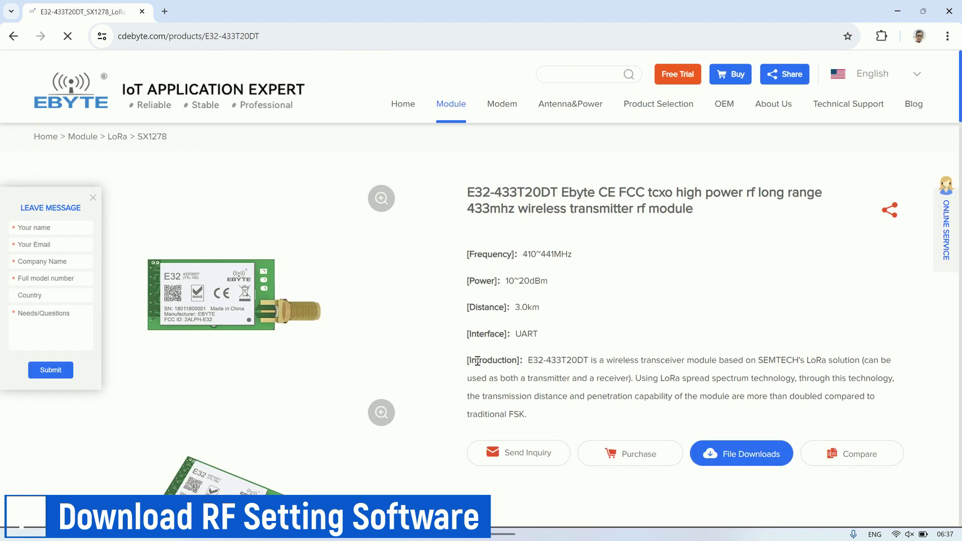
Step: Download the RF_setting_E22 package from the product's file downloads and check the downloads list
{"action": "scroll", "coordinate": [477, 361], "scroll_direction": "down", "scroll_amount": 2}
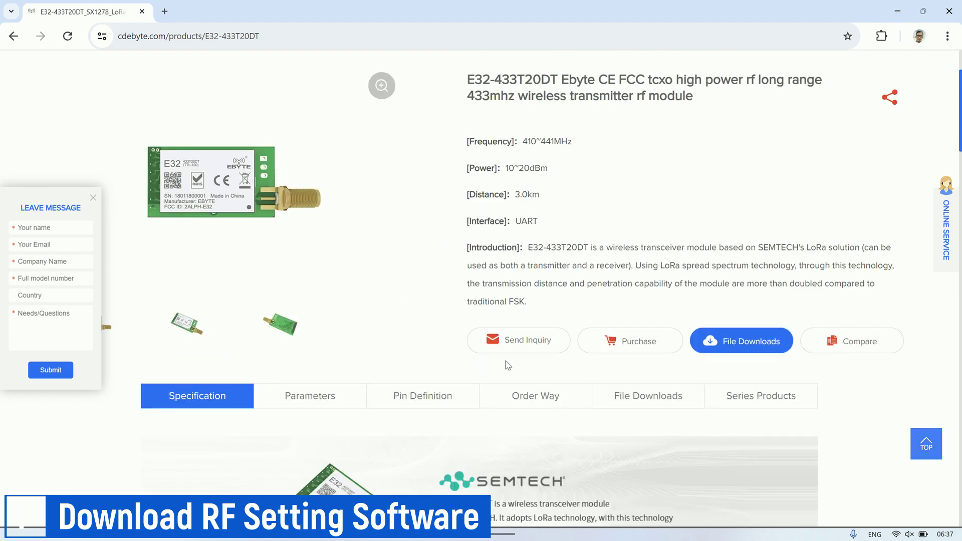
{"action": "left_click", "coordinate": [736, 344]}
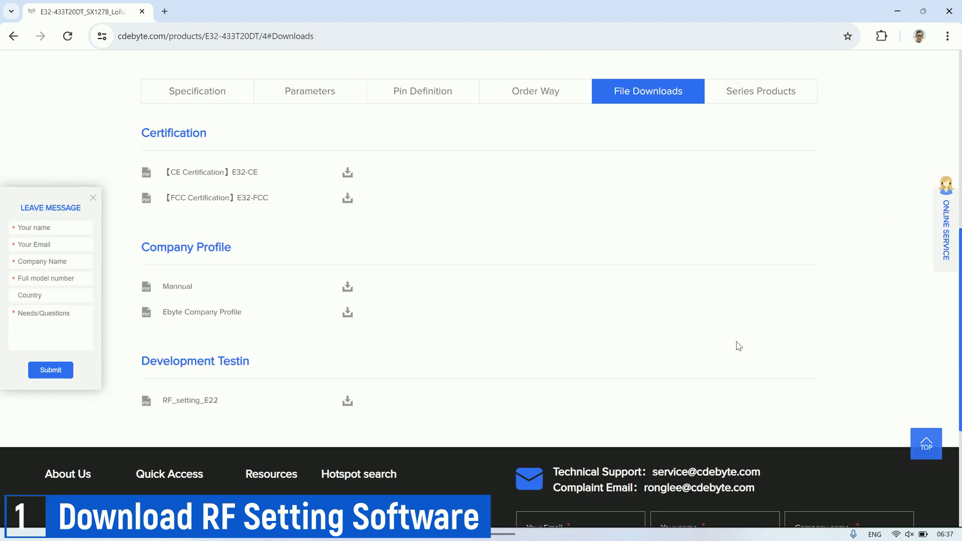
{"action": "left_click", "coordinate": [347, 404]}
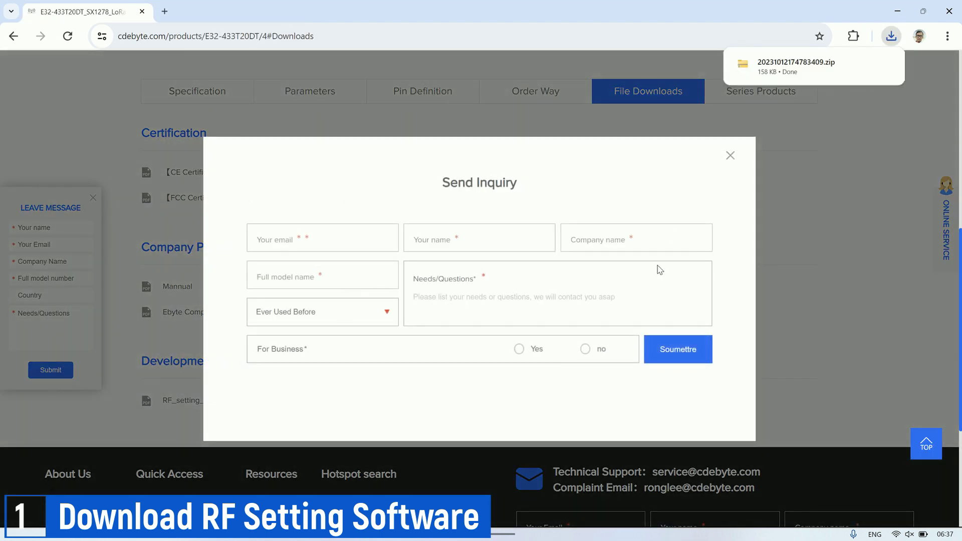
{"action": "left_click", "coordinate": [729, 155]}
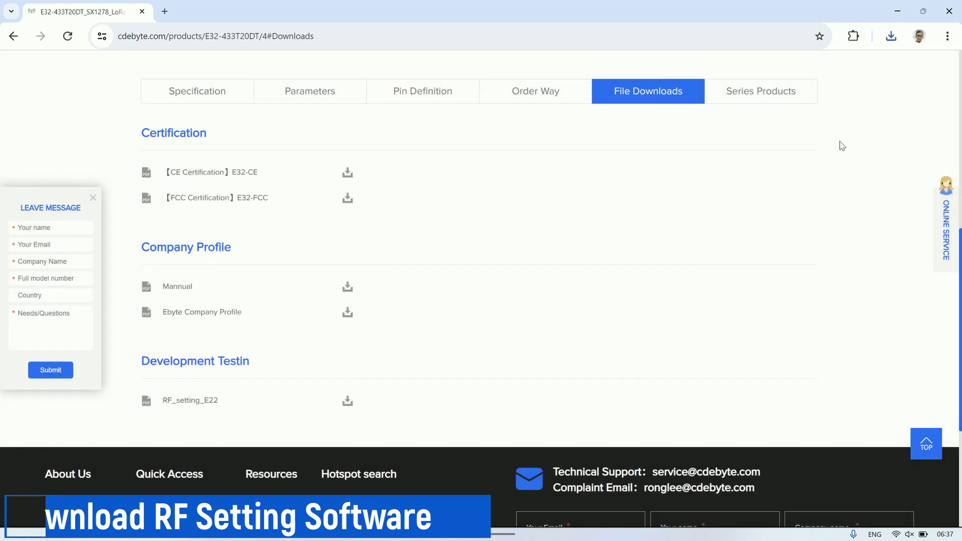
{"action": "left_click", "coordinate": [890, 36]}
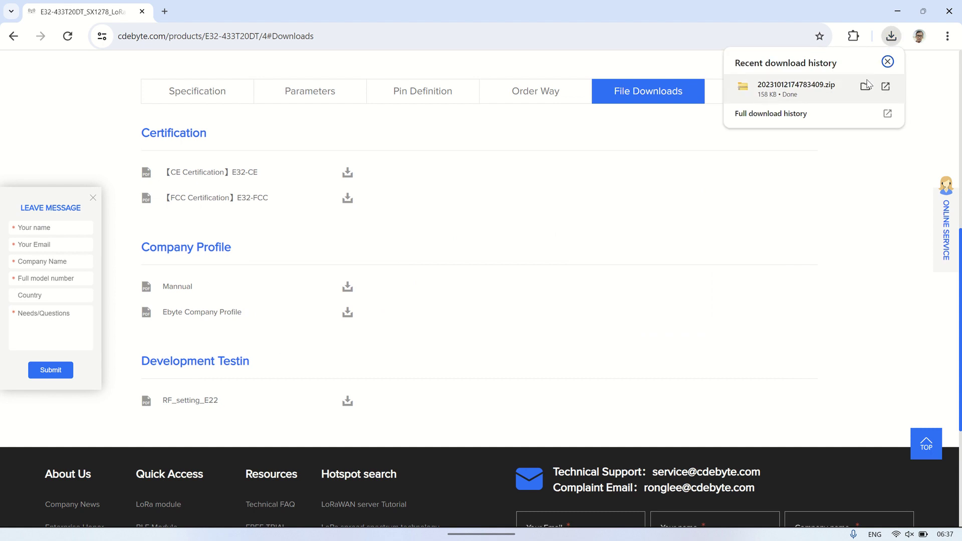
Step: Extract the downloaded RF_setting_E22 zip into the Downloads folder
{"action": "left_click", "coordinate": [865, 87]}
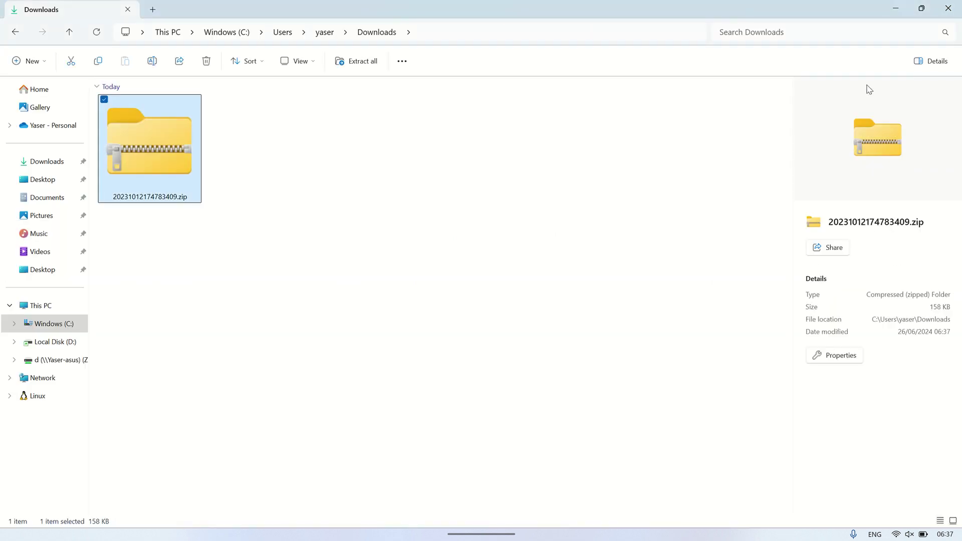
{"action": "double_click", "coordinate": [183, 172]}
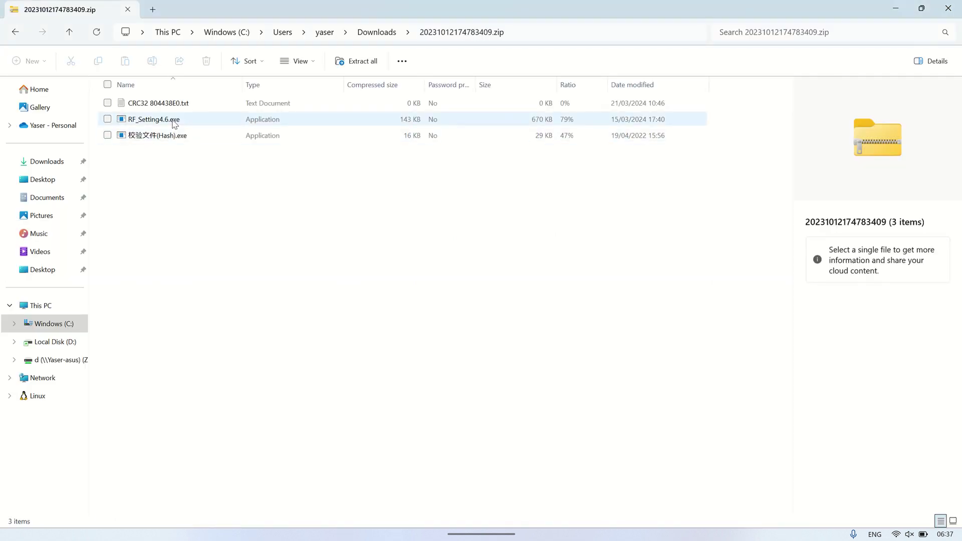
{"action": "double_click", "coordinate": [175, 120]}
{"action": "left_click", "coordinate": [446, 292]}
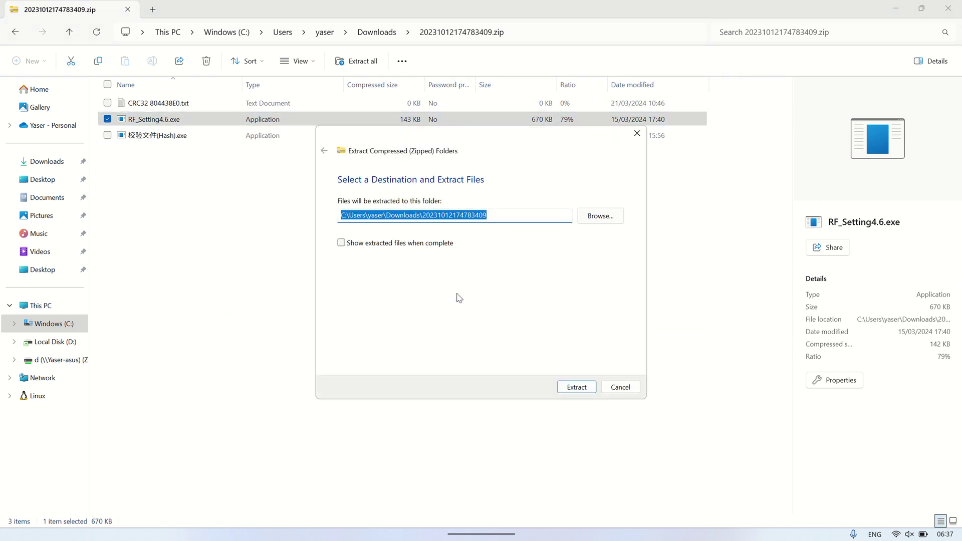
{"action": "left_click", "coordinate": [574, 387]}
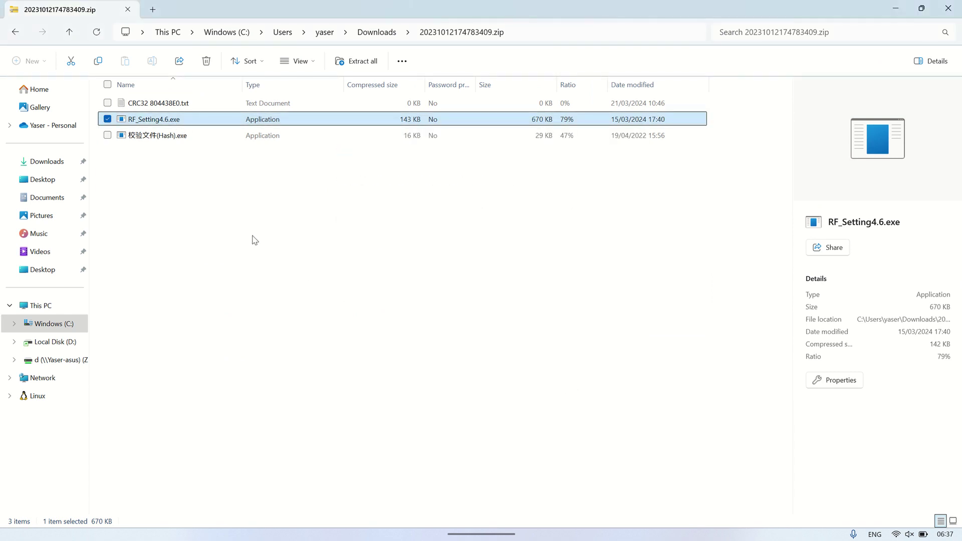
{"action": "left_click", "coordinate": [278, 254]}
{"action": "left_click", "coordinate": [69, 32]}
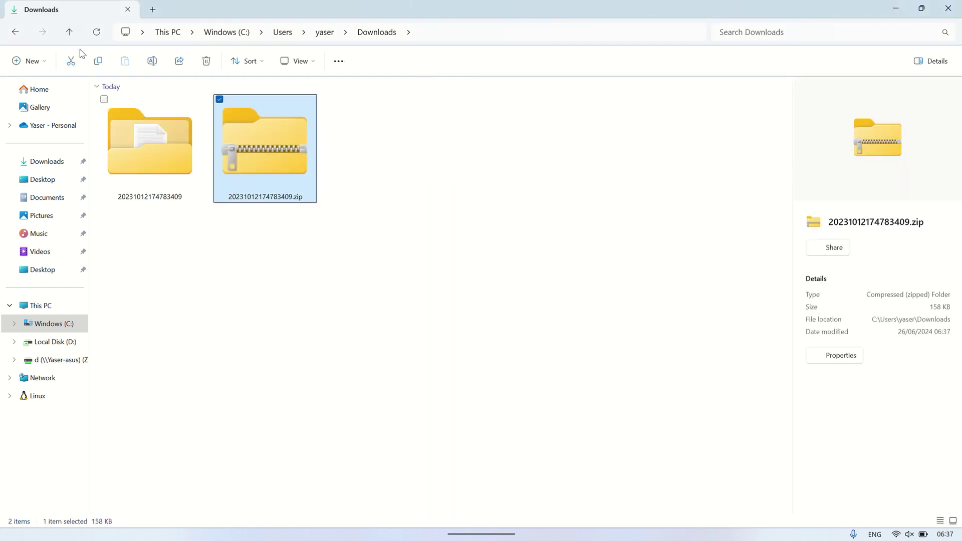
Step: Run RF_Setting4.6.exe from the extracted folder past the security warning, in English
{"action": "double_click", "coordinate": [154, 157]}
{"action": "double_click", "coordinate": [172, 135]}
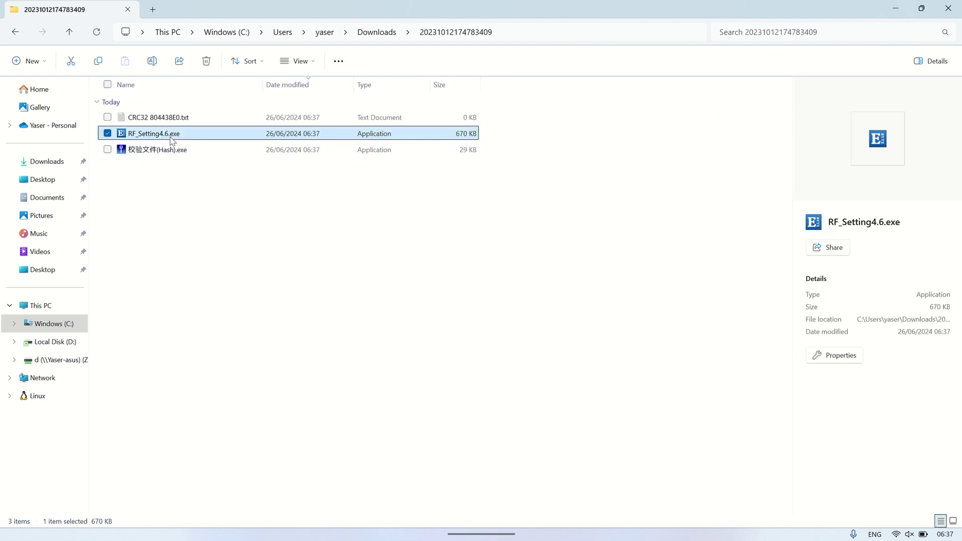
{"action": "left_click", "coordinate": [373, 190]}
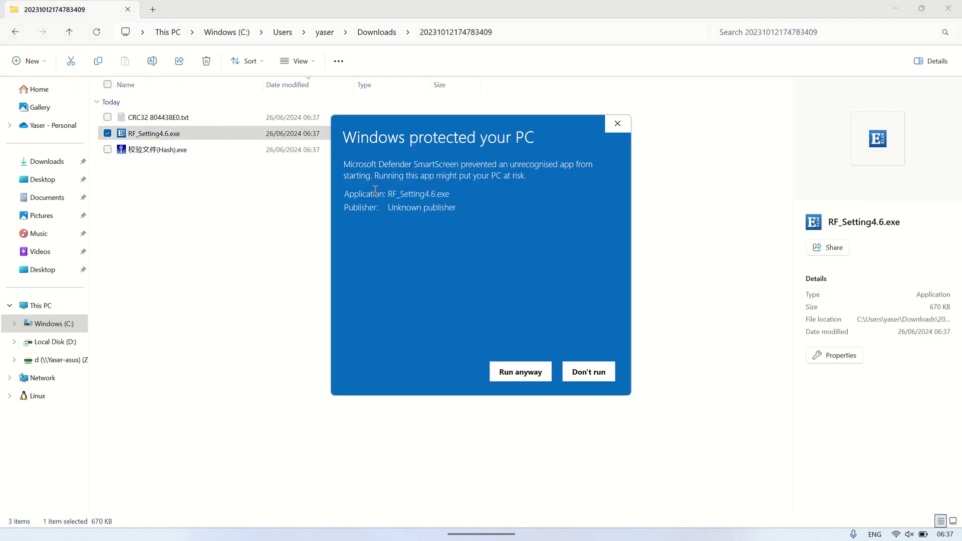
{"action": "left_click", "coordinate": [520, 370]}
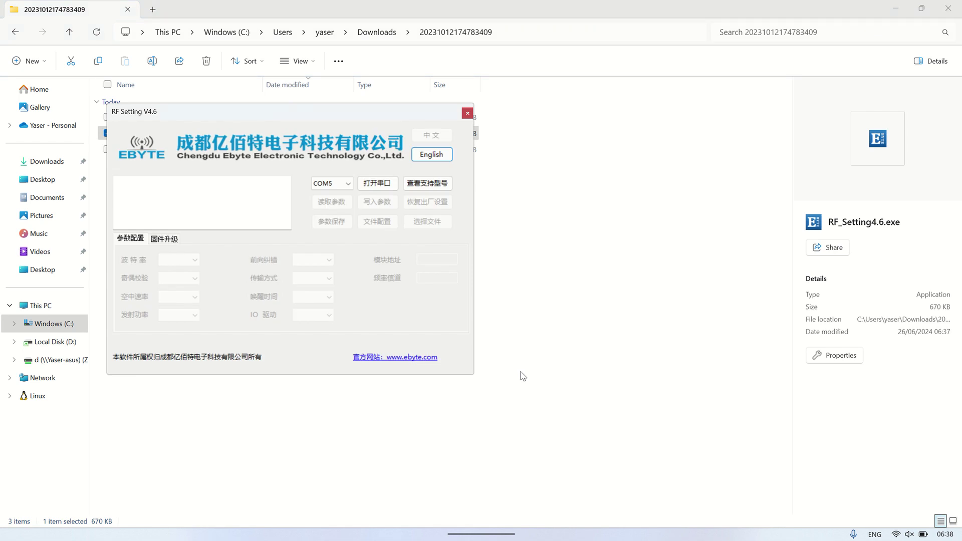
{"action": "left_click", "coordinate": [432, 155]}
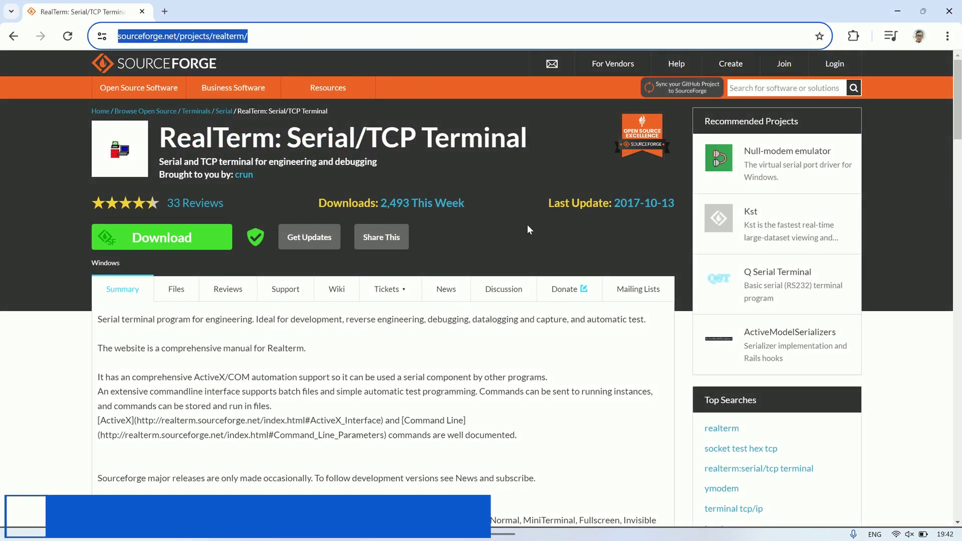
Step: Download Realterm_2.0.0.70_Signed_Wrapper_setup.exe from SourceForge and show it in Downloads
{"action": "left_click", "coordinate": [526, 224]}
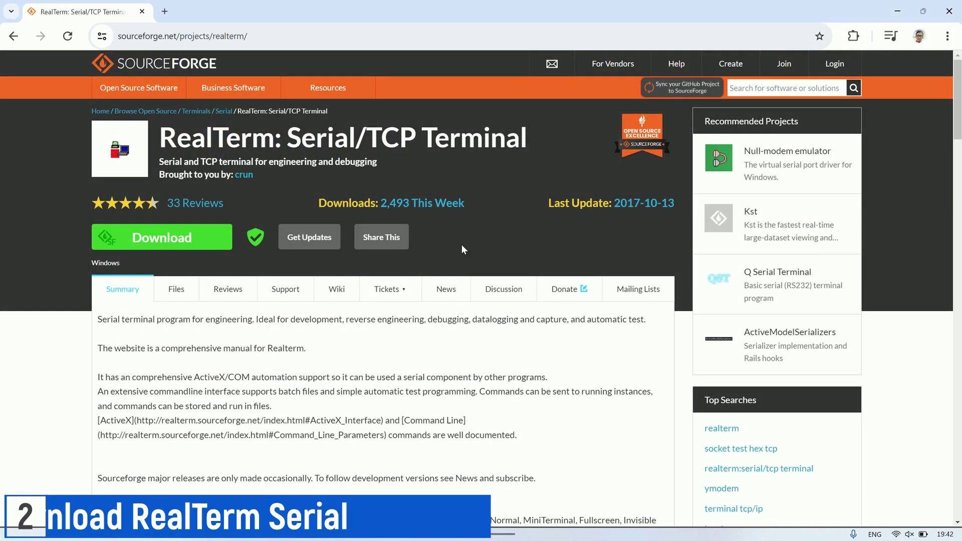
{"action": "left_click", "coordinate": [182, 243]}
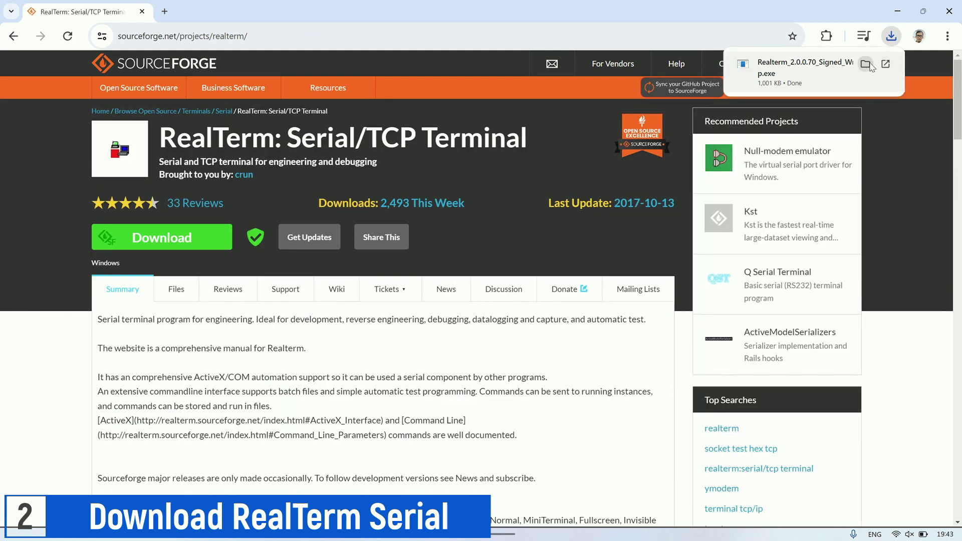
{"action": "left_click", "coordinate": [871, 65]}
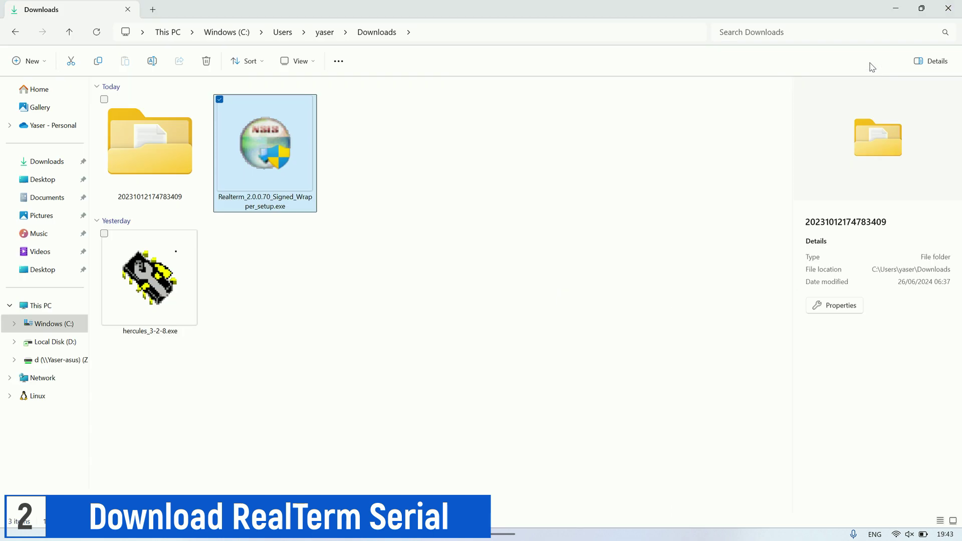
Step: Install RealTerm 2.0.0.70 with the default components and install location
{"action": "left_click", "coordinate": [454, 199]}
{"action": "double_click", "coordinate": [272, 182]}
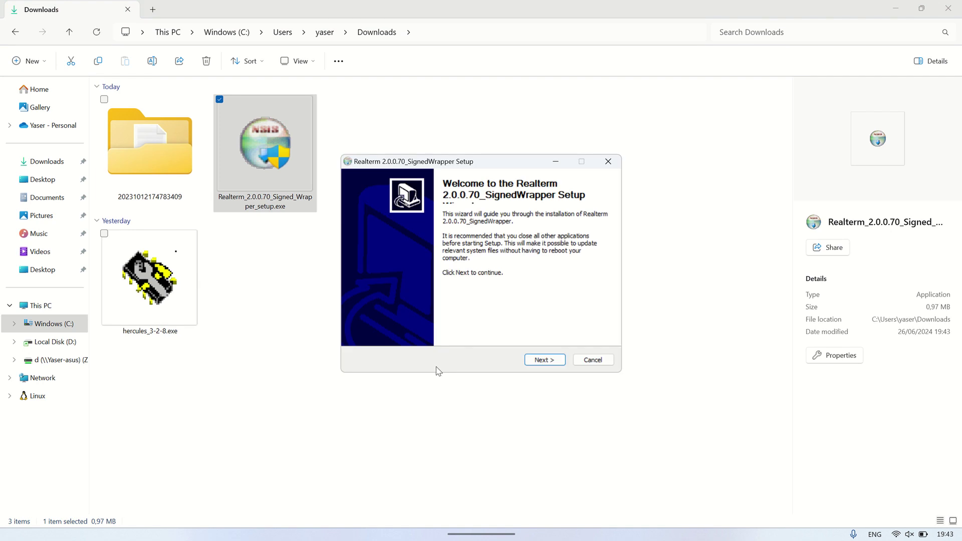
{"action": "left_click", "coordinate": [542, 360]}
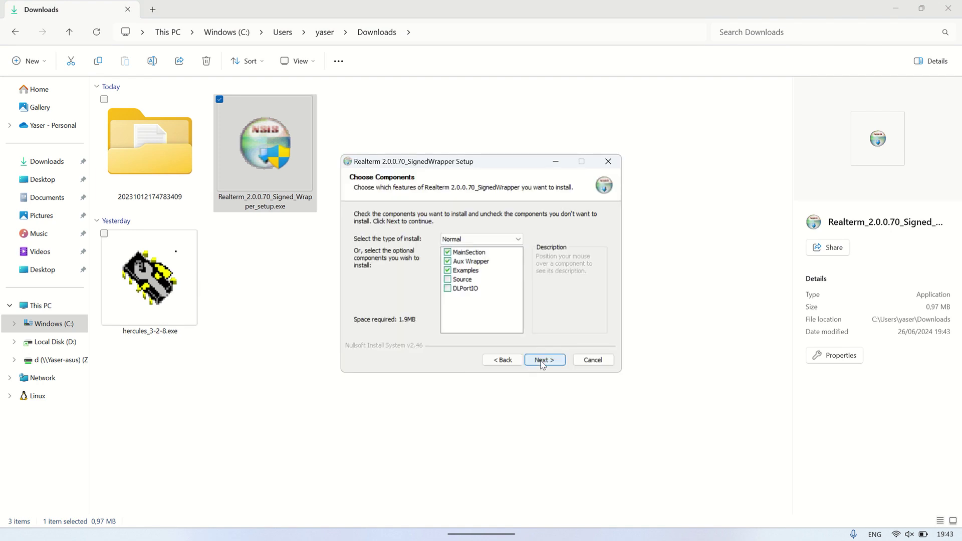
{"action": "left_click", "coordinate": [541, 360]}
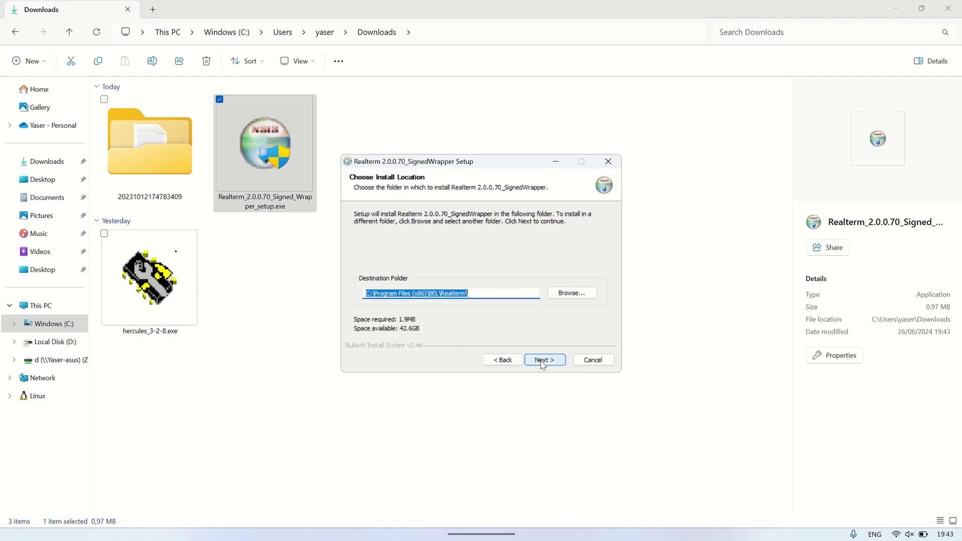
{"action": "left_click", "coordinate": [541, 360]}
{"action": "left_click", "coordinate": [541, 361]}
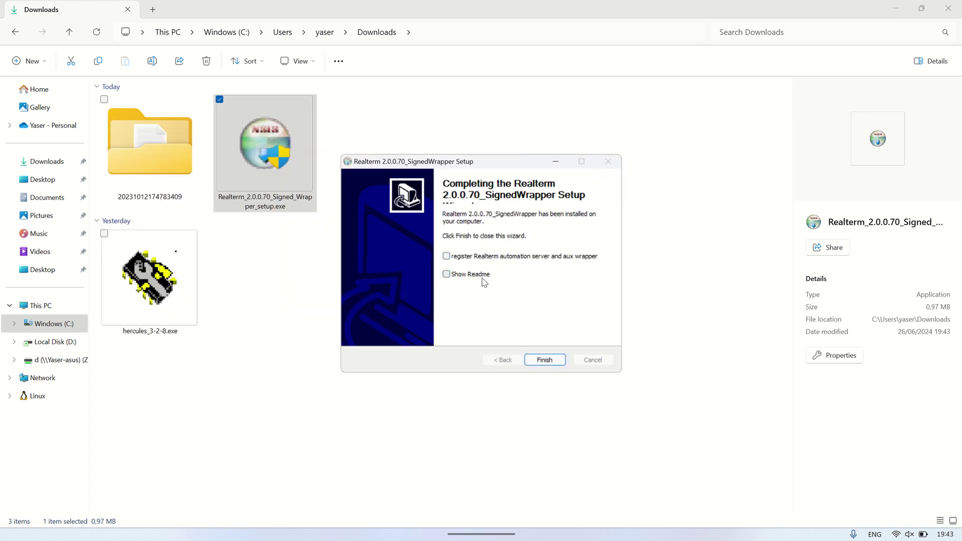
{"action": "left_click", "coordinate": [545, 359]}
{"action": "left_click", "coordinate": [550, 365]}
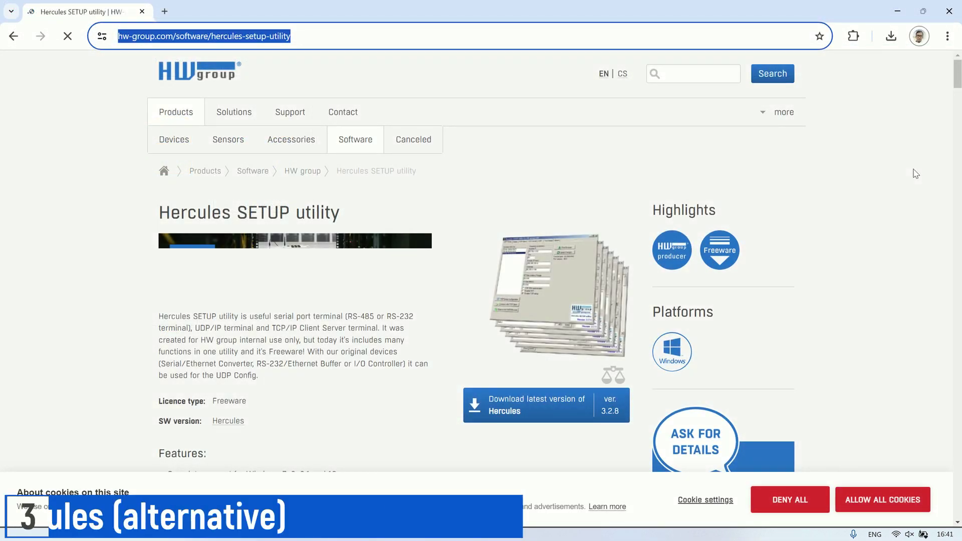
Step: Download the latest Hercules version 3.2.8 from the HW-group page and check the downloads list
{"action": "scroll", "coordinate": [916, 174], "scroll_direction": "down", "scroll_amount": 1}
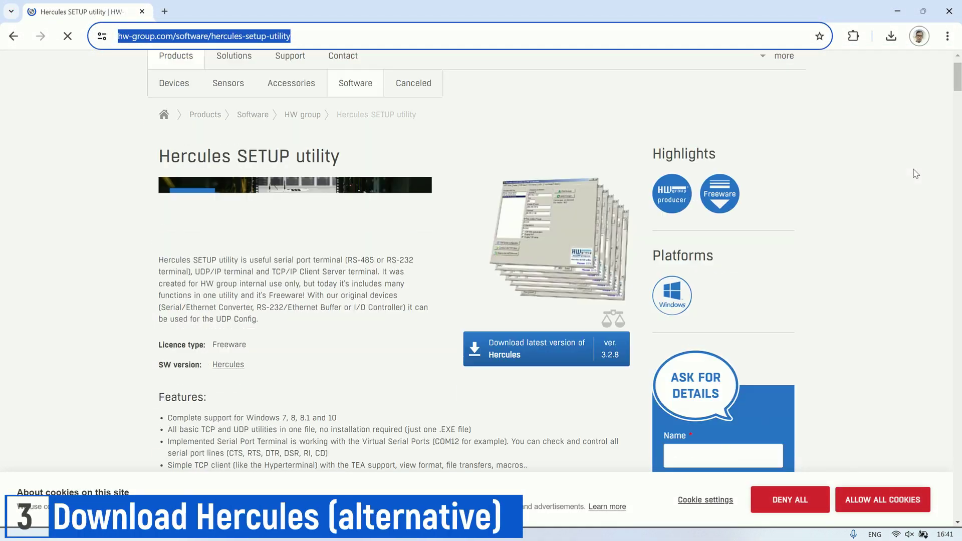
{"action": "left_click", "coordinate": [548, 347]}
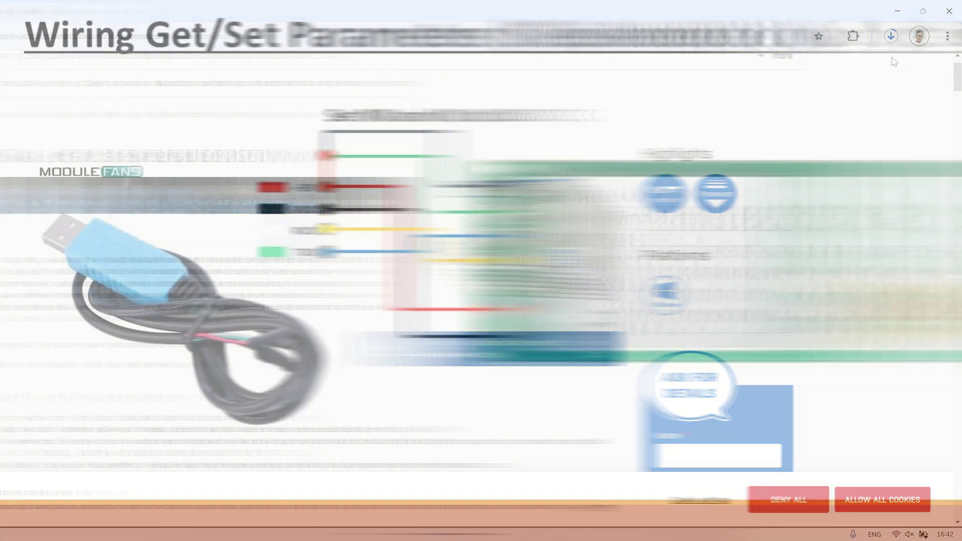
{"action": "left_click", "coordinate": [891, 36]}
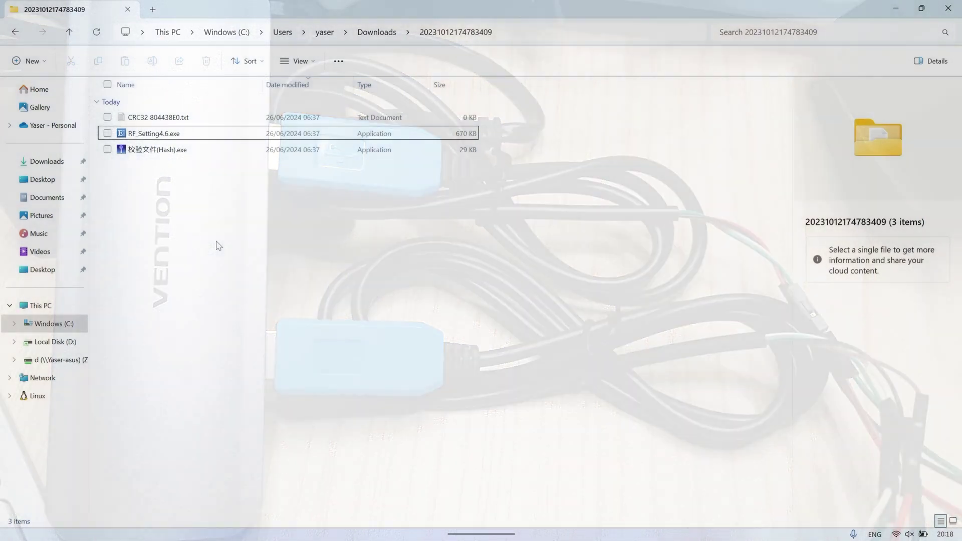
{"action": "key", "text": "super"}
{"action": "type", "text": "devi"}
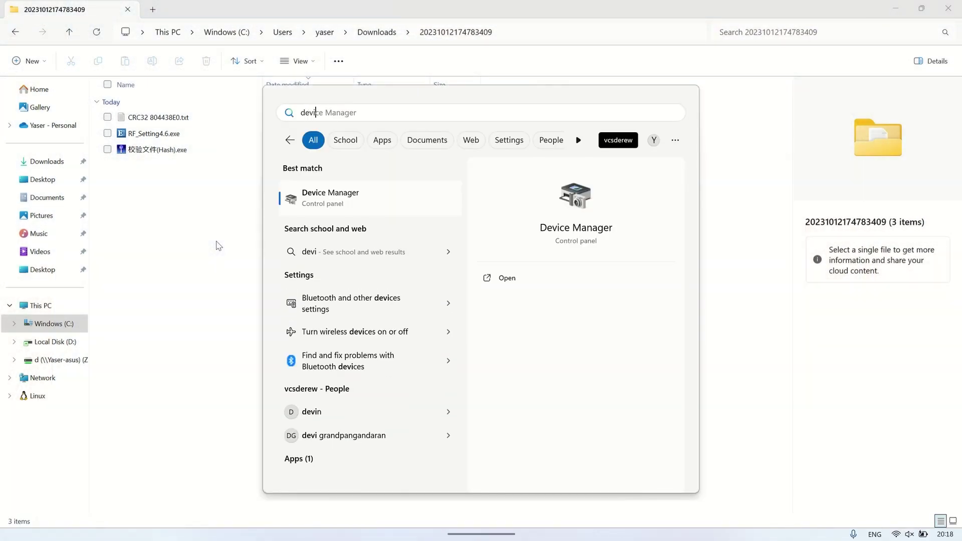
{"action": "left_click", "coordinate": [334, 200]}
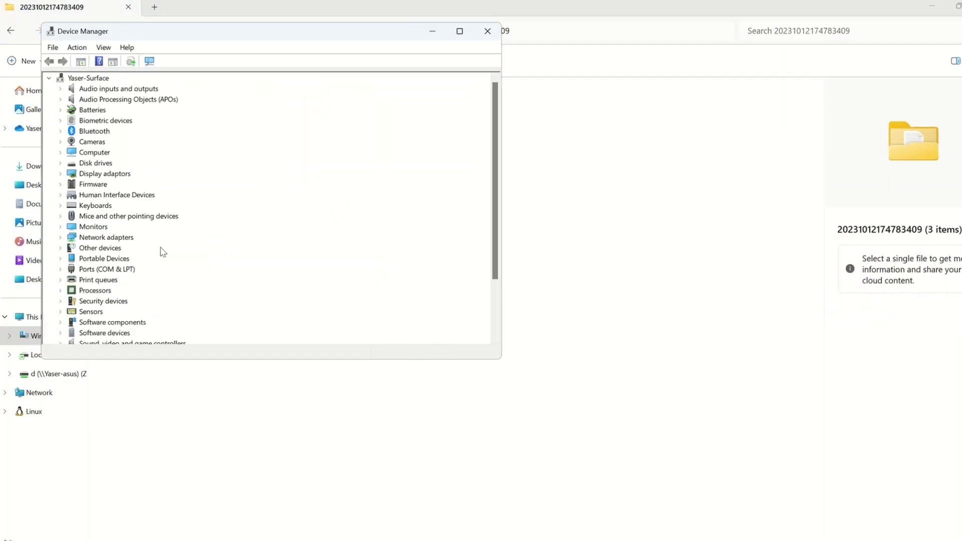
{"action": "left_click", "coordinate": [60, 269]}
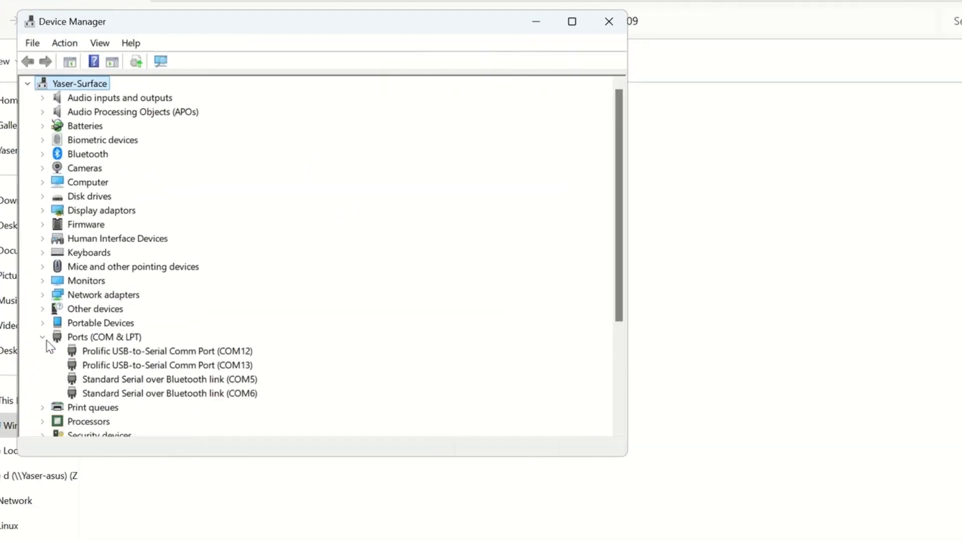
{"action": "left_click", "coordinate": [212, 352]}
{"action": "left_click", "coordinate": [211, 367]}
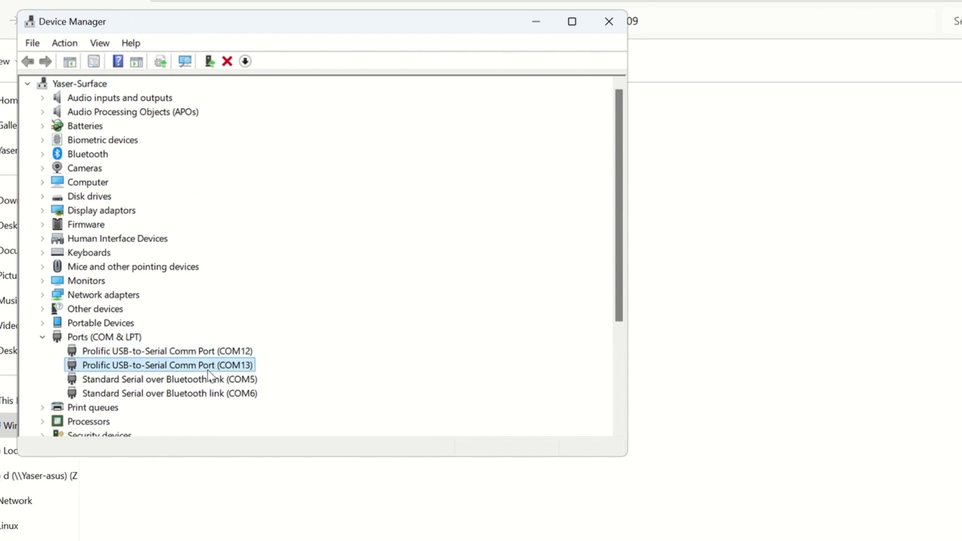
{"action": "left_click", "coordinate": [218, 353]}
{"action": "left_click", "coordinate": [604, 20]}
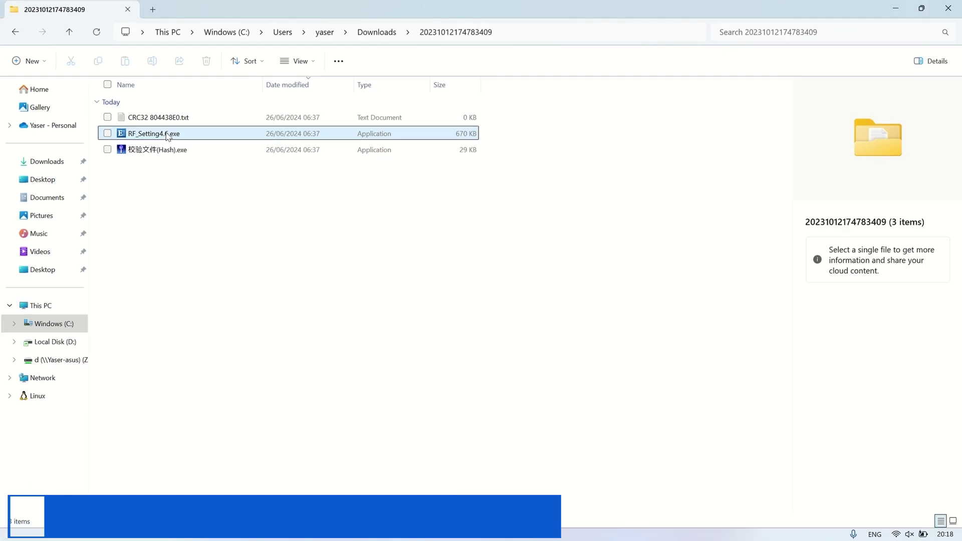
Step: Launch RF_Setting4.6 in English, connect on COM12 and read the module's parameters
{"action": "double_click", "coordinate": [168, 134]}
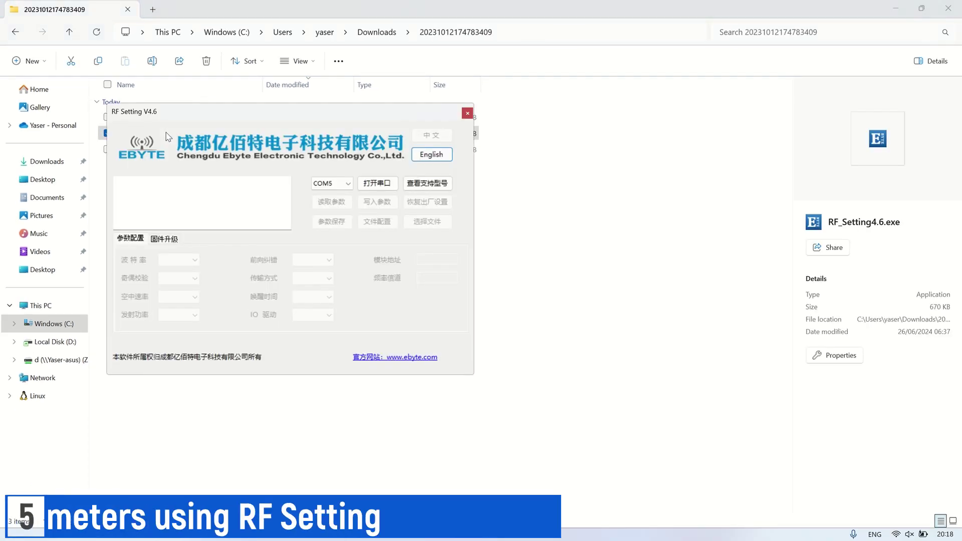
{"action": "left_click", "coordinate": [432, 154]}
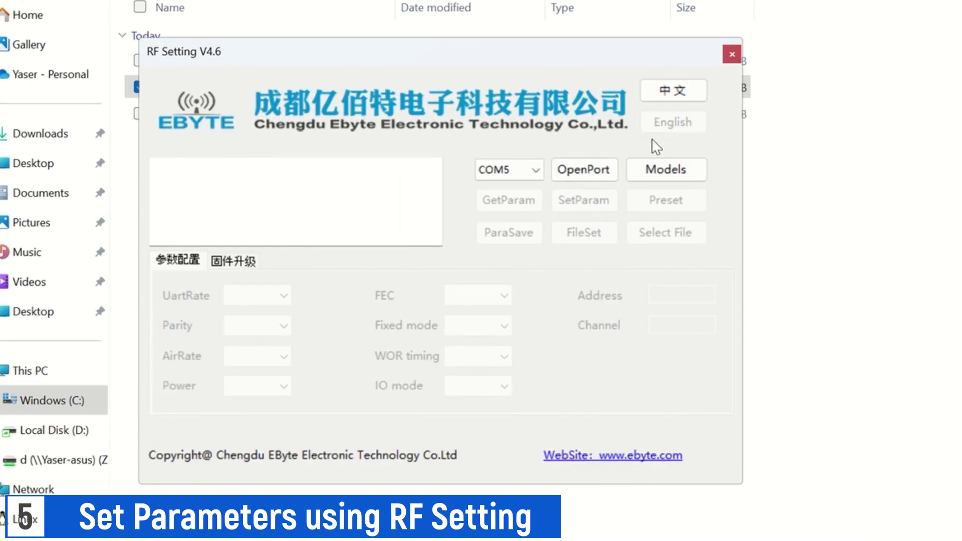
{"action": "left_click", "coordinate": [534, 172]}
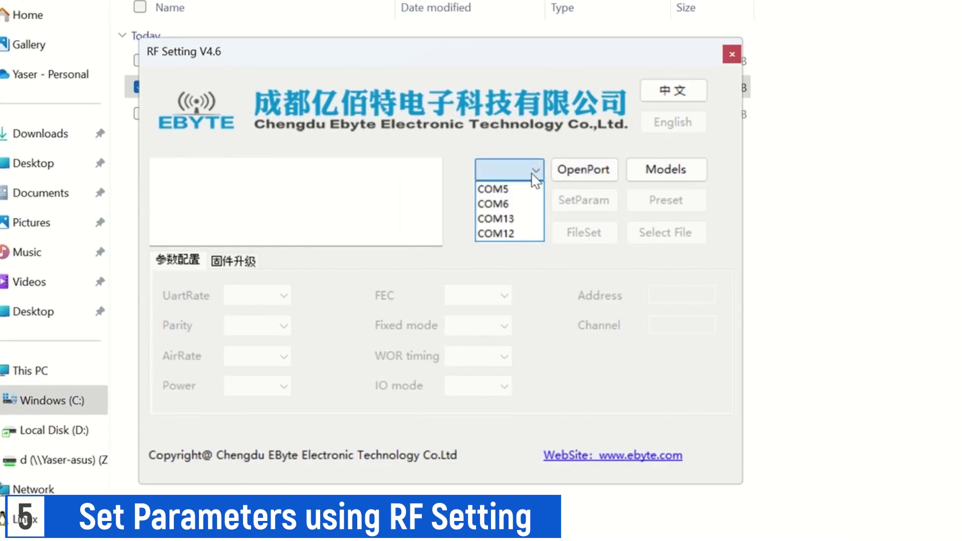
{"action": "left_click", "coordinate": [522, 231]}
{"action": "left_click", "coordinate": [575, 176]}
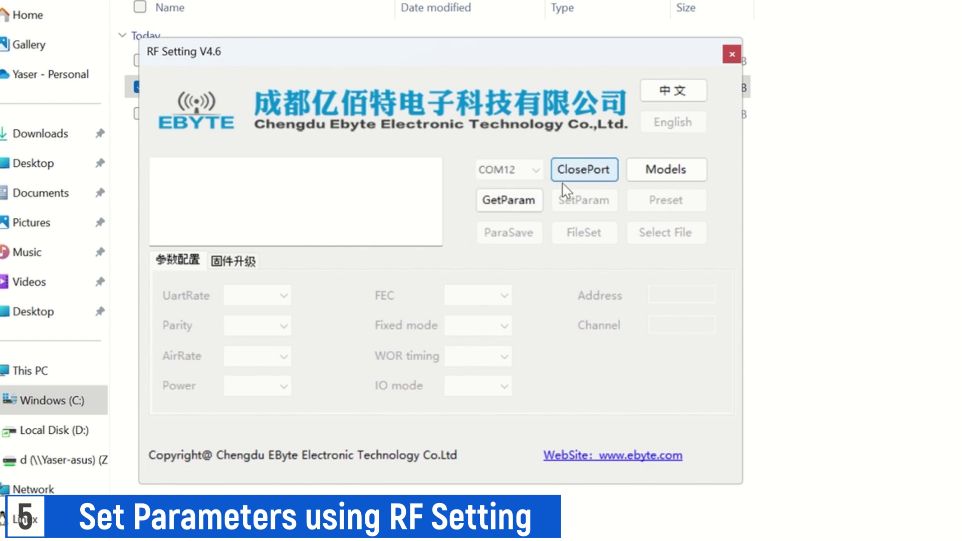
{"action": "left_click", "coordinate": [522, 203]}
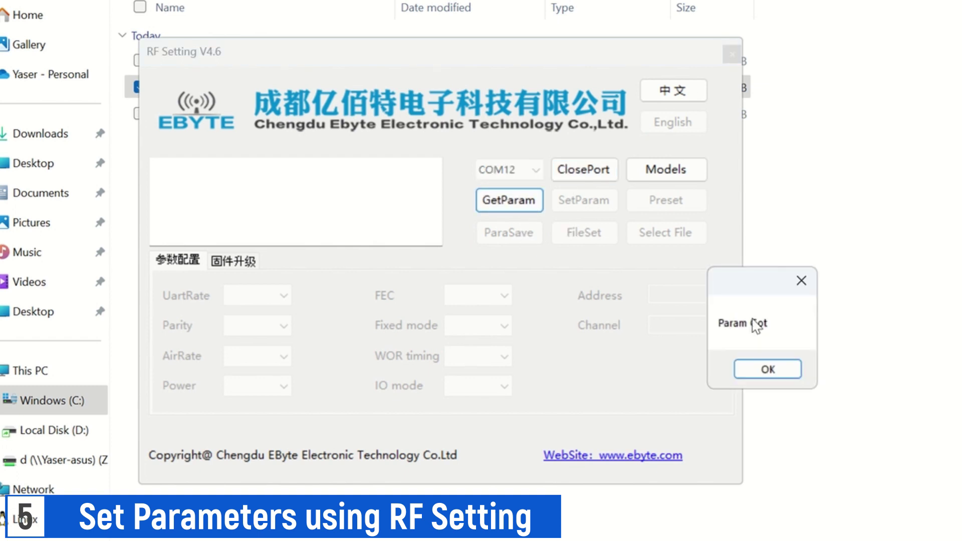
{"action": "left_click", "coordinate": [766, 369]}
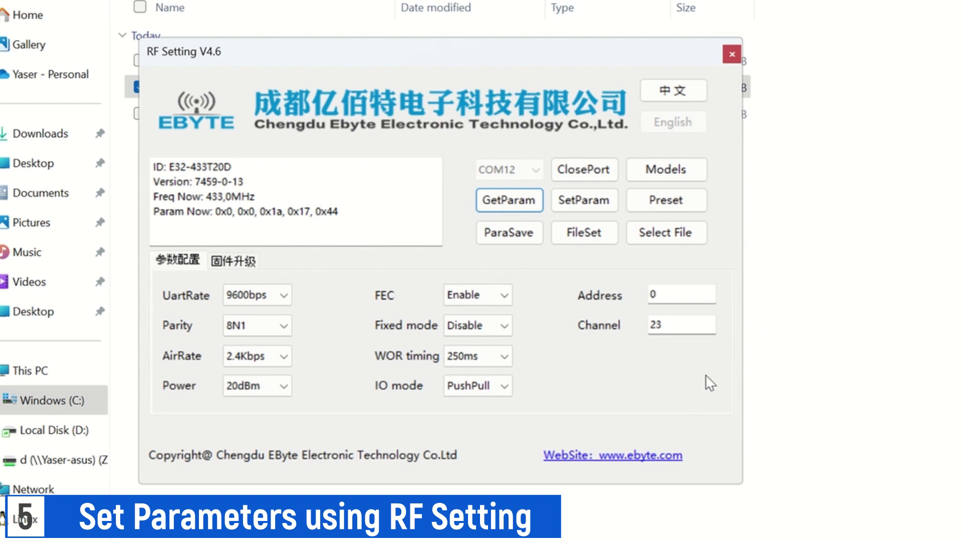
Step: Review the module info, keeping UART rate at 9600bps and fixed mode disabled
{"action": "left_click", "coordinate": [364, 218]}
{"action": "left_click_drag", "start_coordinate": [364, 217], "coordinate": [151, 170]}
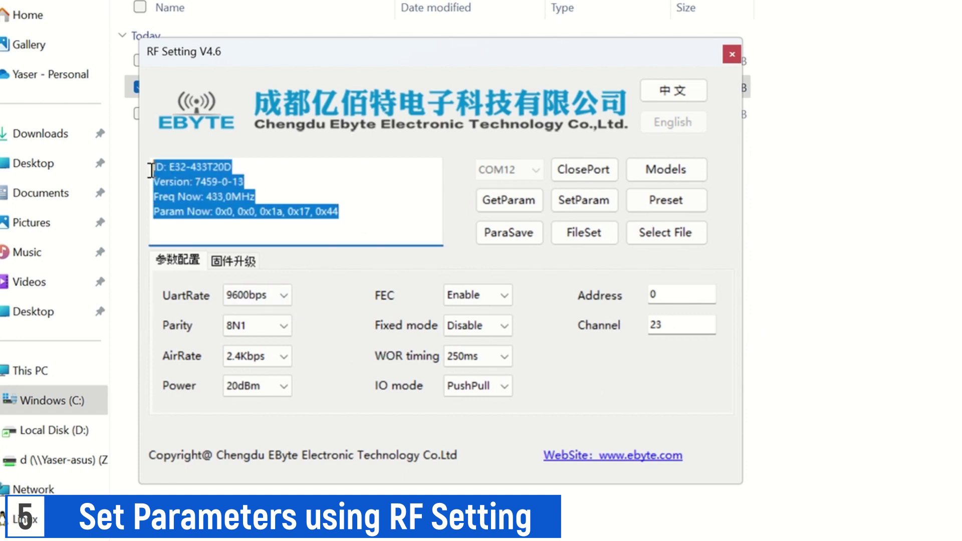
{"action": "left_click", "coordinate": [353, 219]}
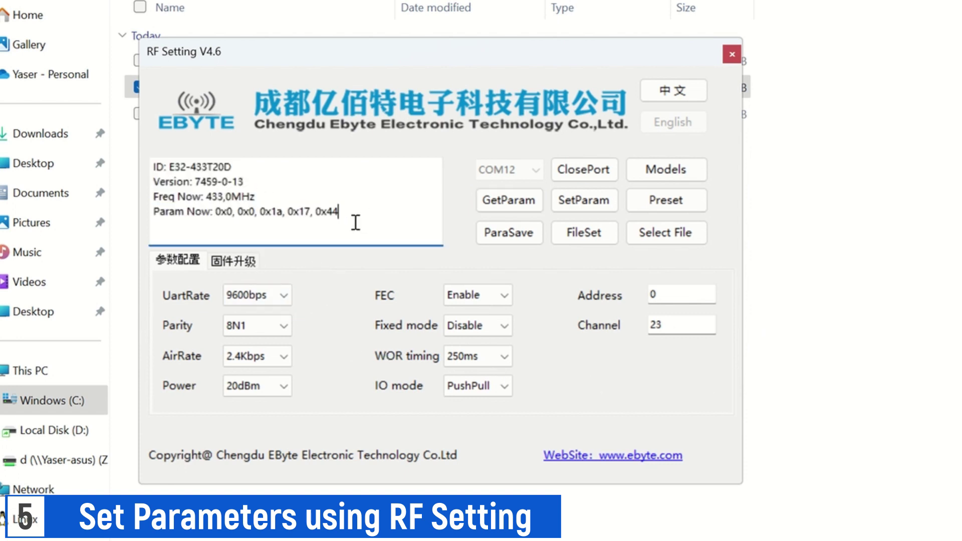
{"action": "left_click", "coordinate": [284, 295]}
{"action": "left_click", "coordinate": [286, 300]}
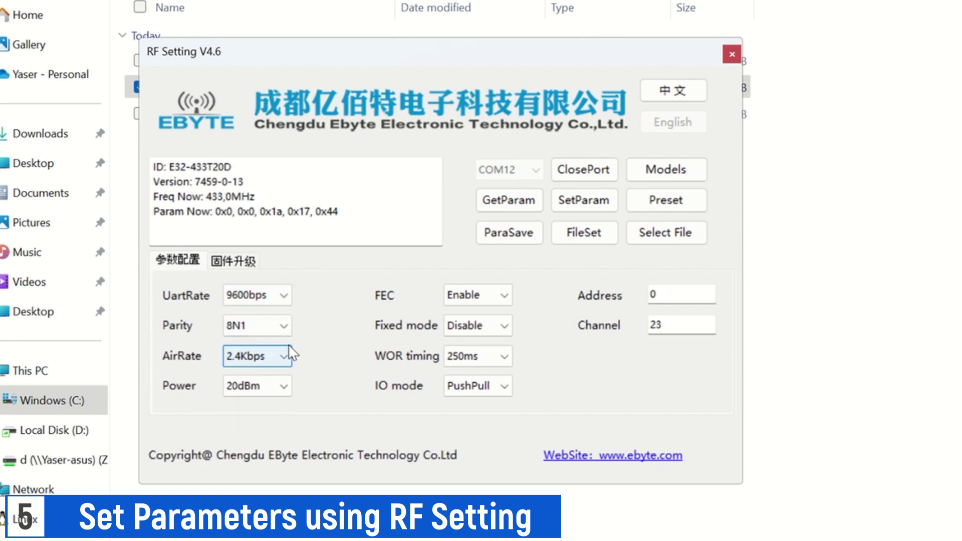
{"action": "left_click", "coordinate": [474, 325]}
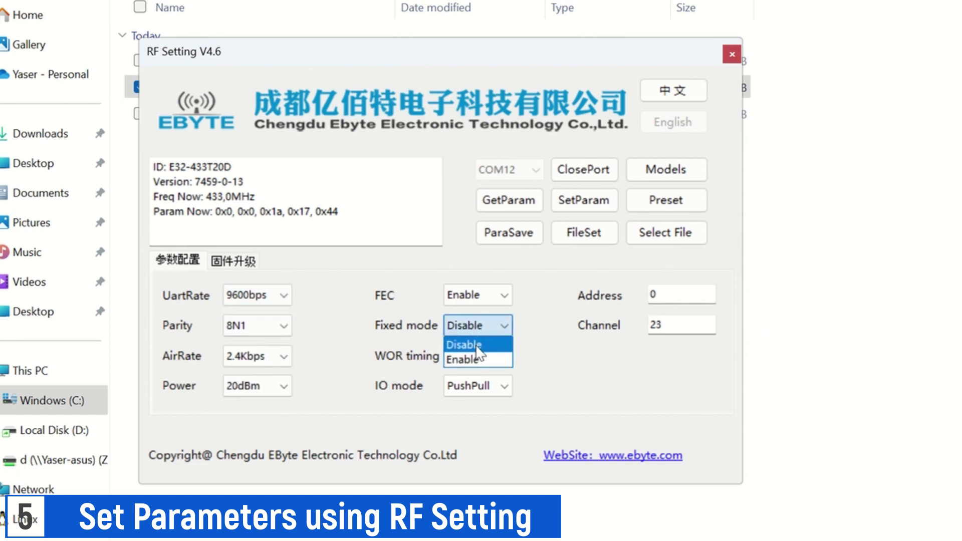
{"action": "left_click", "coordinate": [477, 345]}
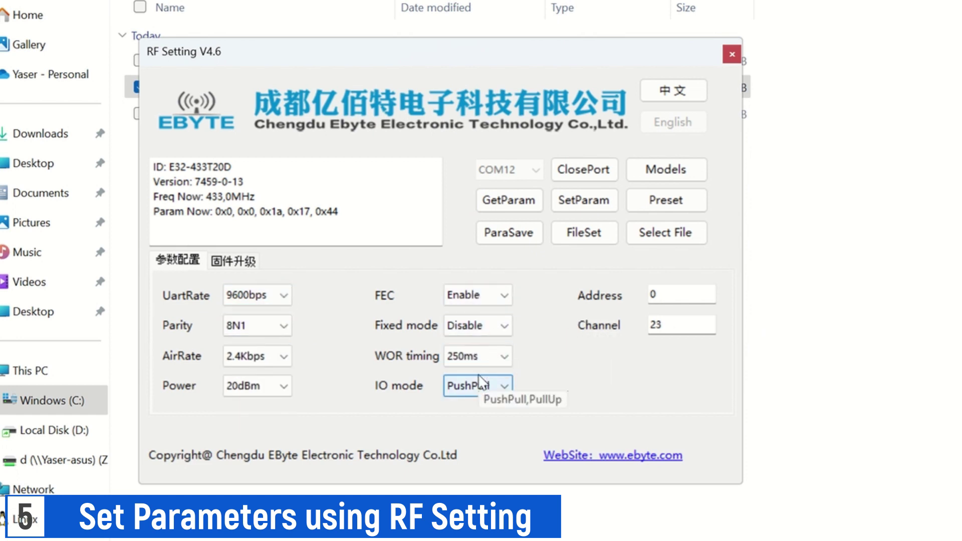
Step: Write address 85 and channel 20 to the COM12 module
{"action": "double_click", "coordinate": [661, 295]}
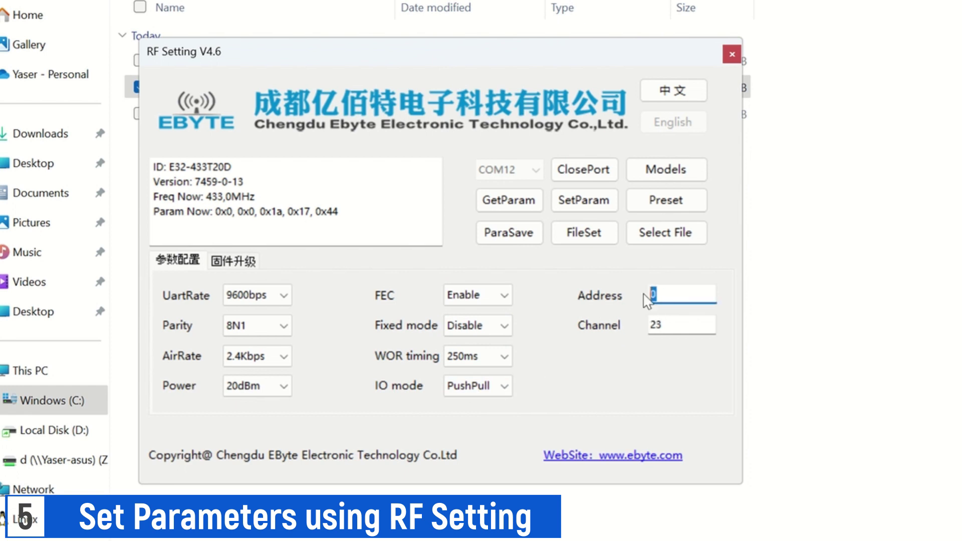
{"action": "double_click", "coordinate": [656, 325]}
{"action": "type", "text": "2"}
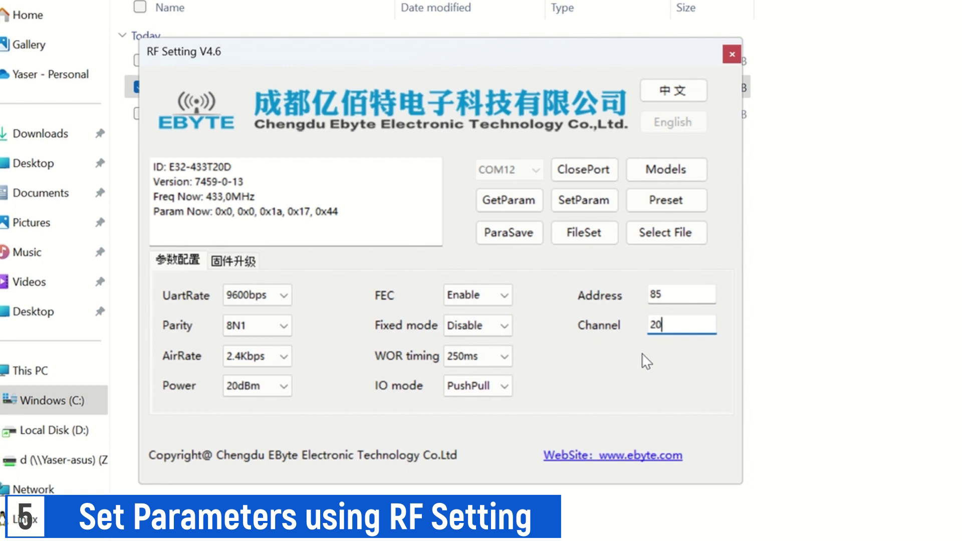
{"action": "left_click", "coordinate": [601, 208]}
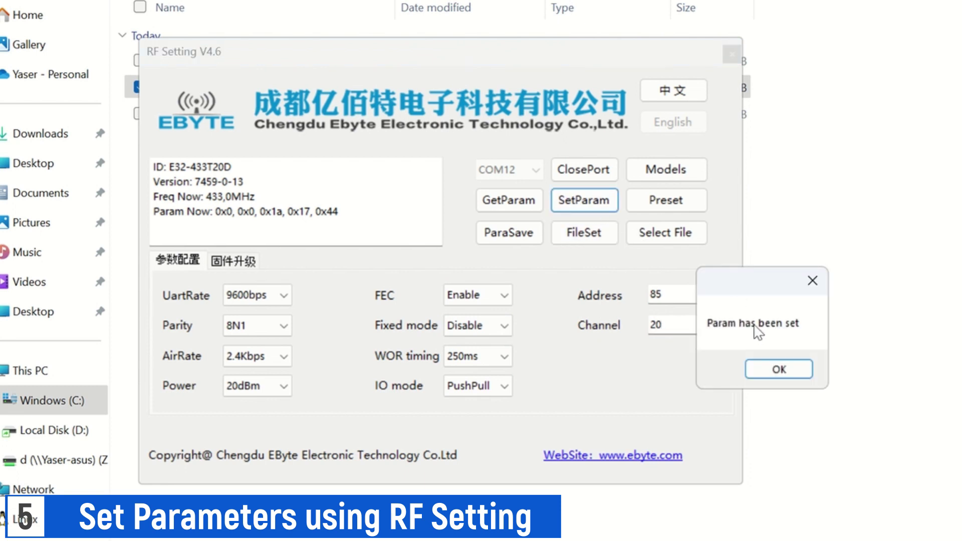
{"action": "left_click", "coordinate": [778, 370]}
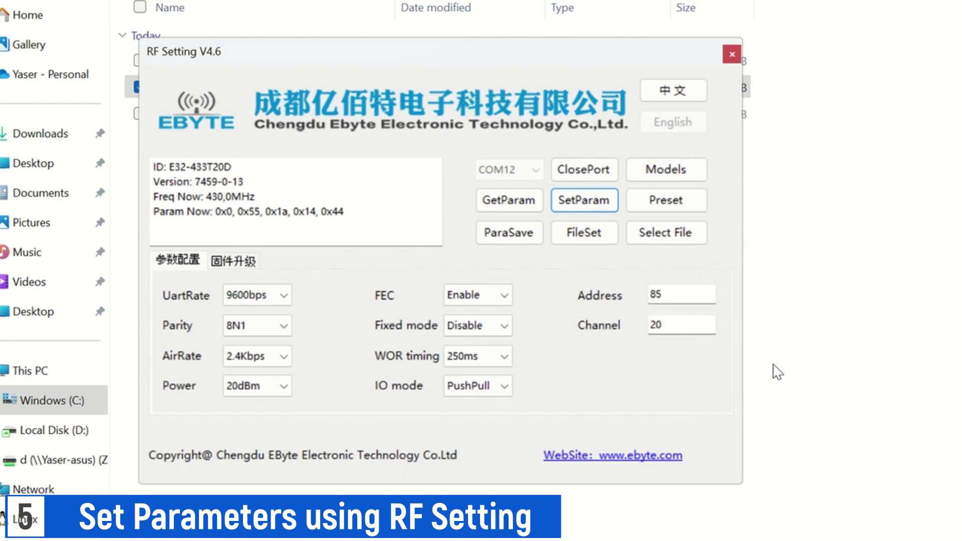
Step: Re-read the COM12 module, then switch to COM13 and read the second module's parameters
{"action": "left_click", "coordinate": [603, 171]}
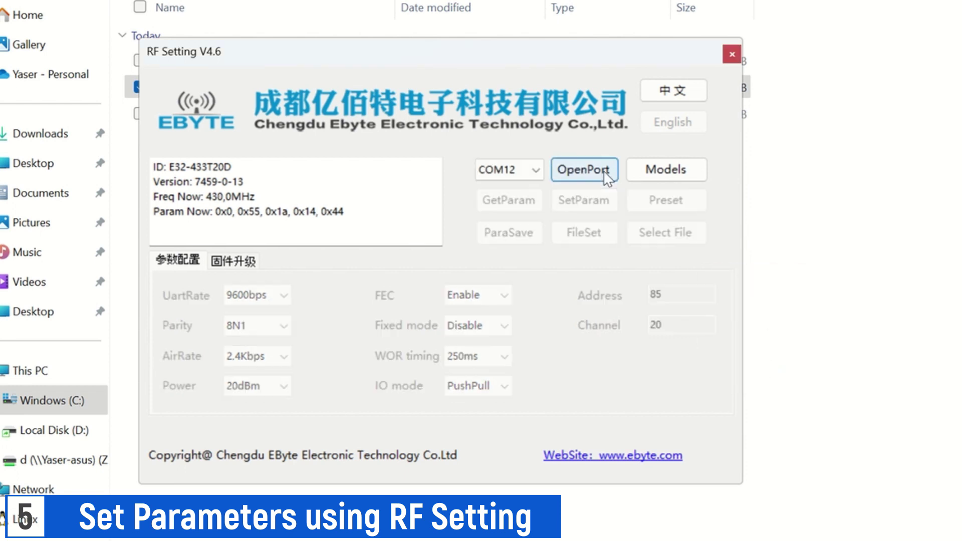
{"action": "left_click", "coordinate": [580, 170]}
{"action": "left_click", "coordinate": [529, 214]}
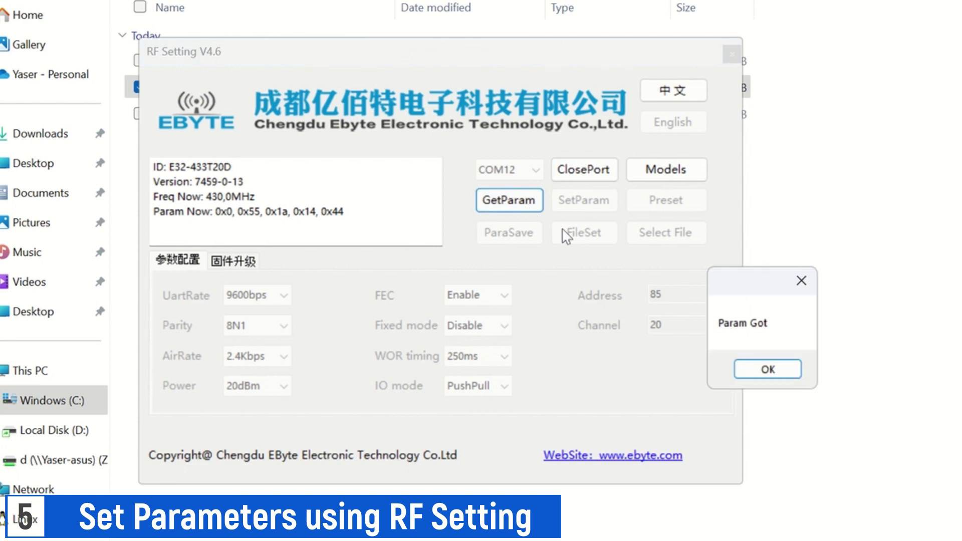
{"action": "left_click", "coordinate": [781, 368]}
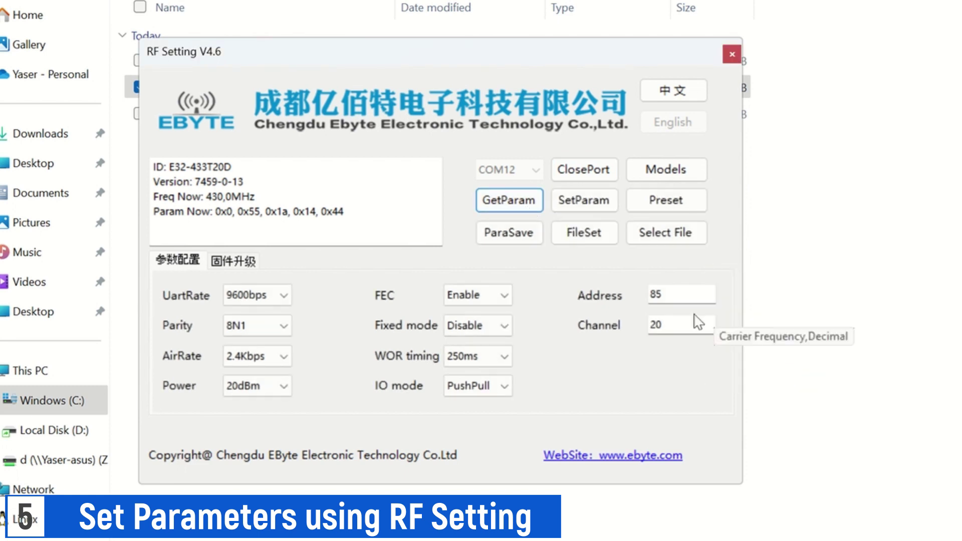
{"action": "left_click", "coordinate": [583, 171]}
{"action": "left_click", "coordinate": [536, 170]}
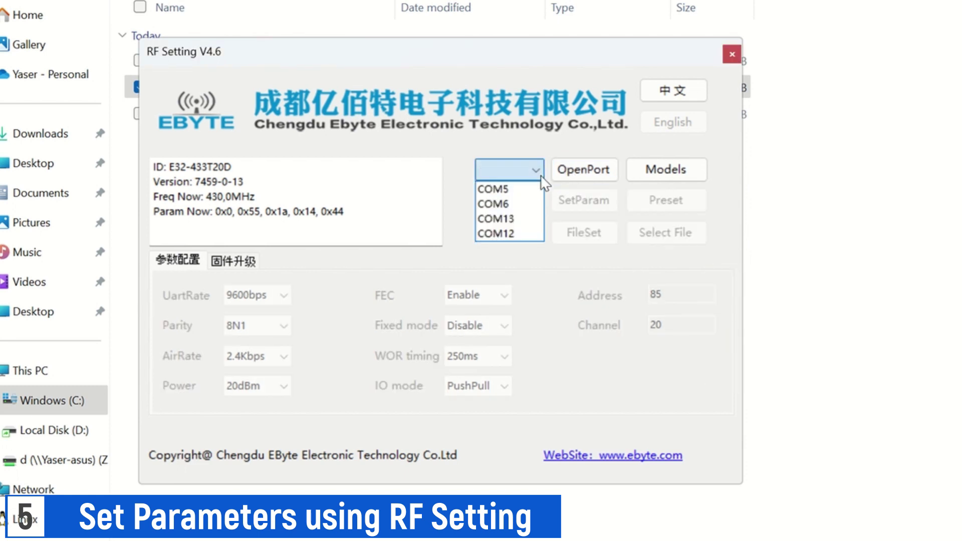
{"action": "left_click", "coordinate": [518, 220]}
{"action": "left_click", "coordinate": [578, 173]}
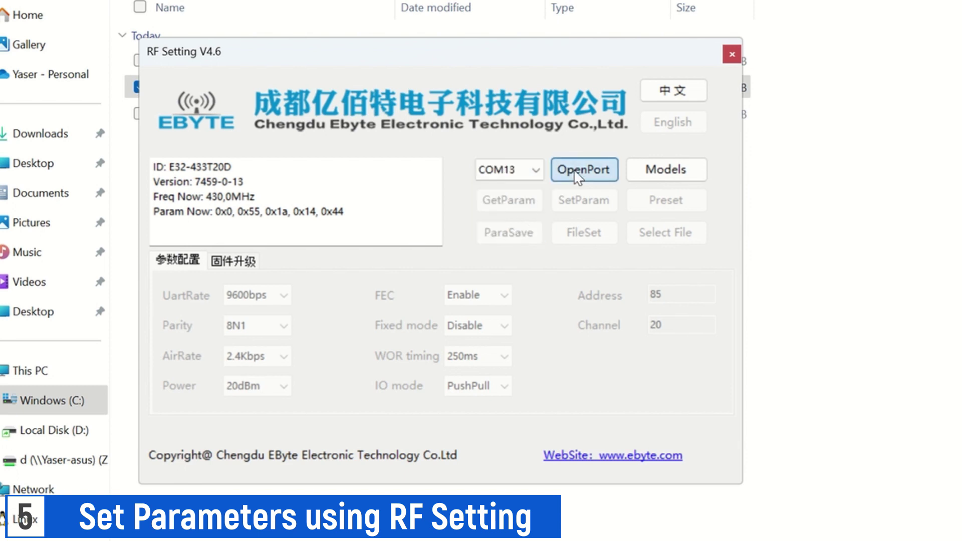
{"action": "left_click", "coordinate": [505, 203]}
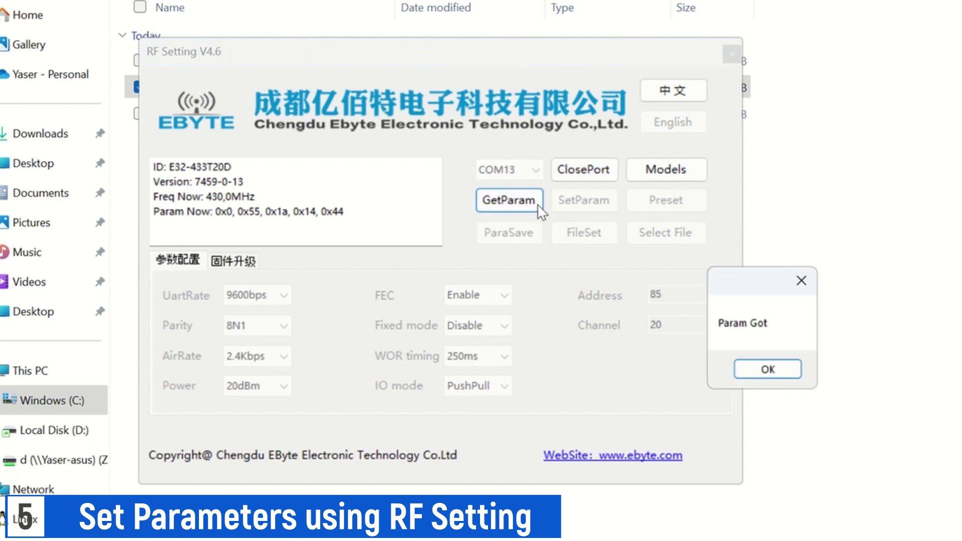
{"action": "left_click", "coordinate": [765, 369]}
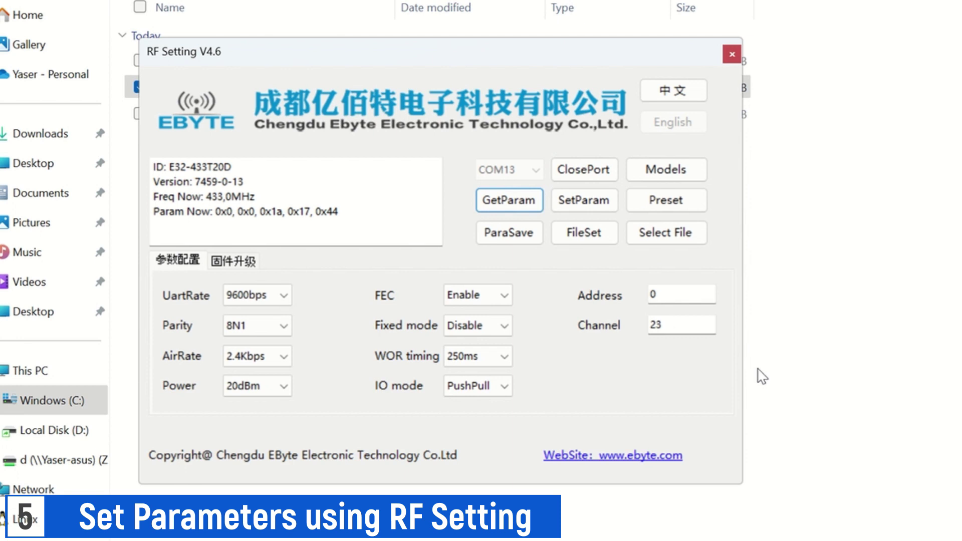
Step: Keep fixed mode disabled and write address 85 and channel 20 to the COM13 module
{"action": "left_click", "coordinate": [507, 326]}
{"action": "left_click", "coordinate": [507, 327]}
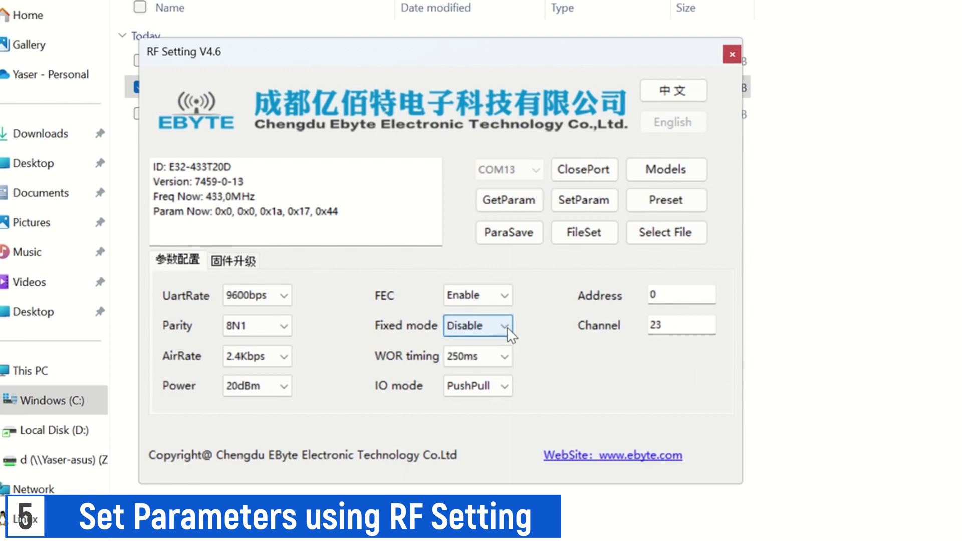
{"action": "left_click_drag", "start_coordinate": [668, 296], "coordinate": [615, 299]}
{"action": "type", "text": "85"}
{"action": "left_click_drag", "start_coordinate": [674, 326], "coordinate": [608, 326]}
{"action": "type", "text": "2"}
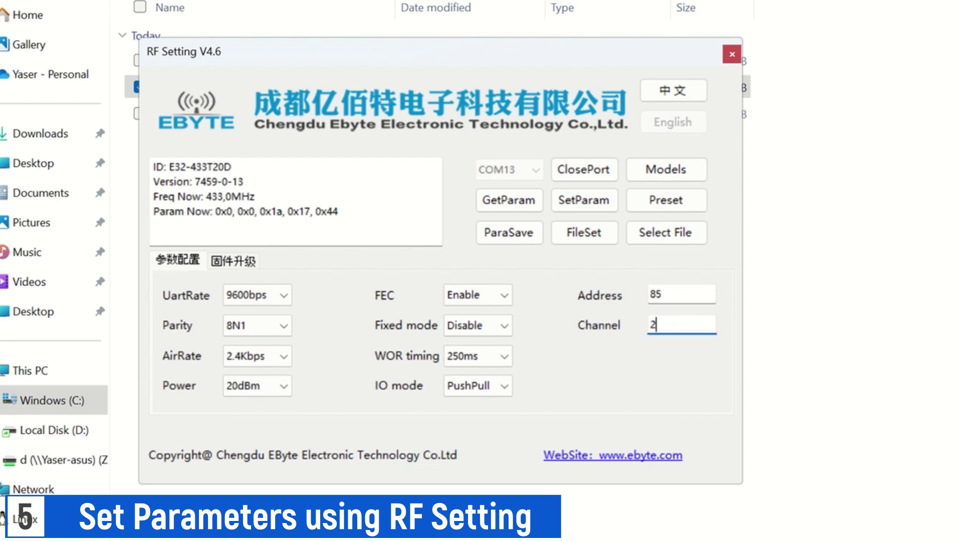
{"action": "left_click", "coordinate": [582, 200]}
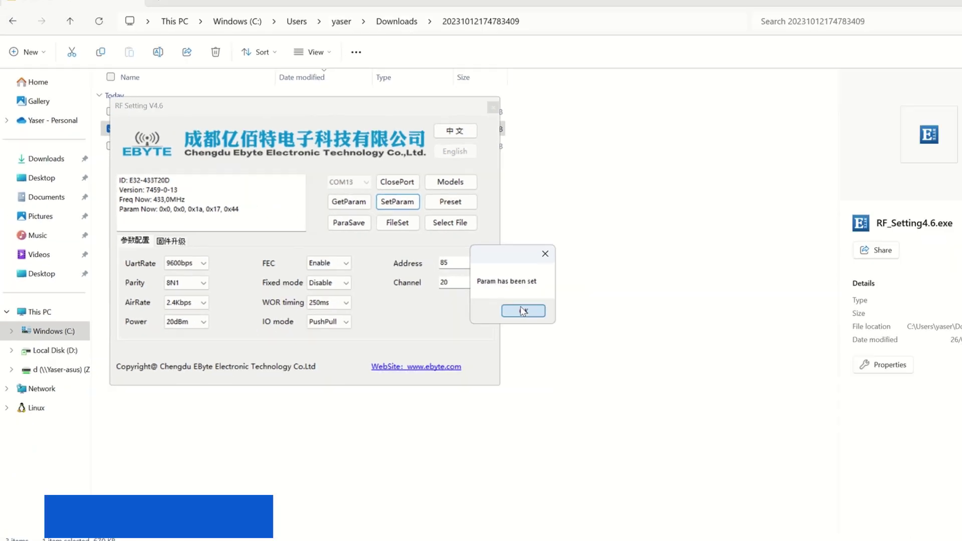
{"action": "left_click", "coordinate": [779, 369]}
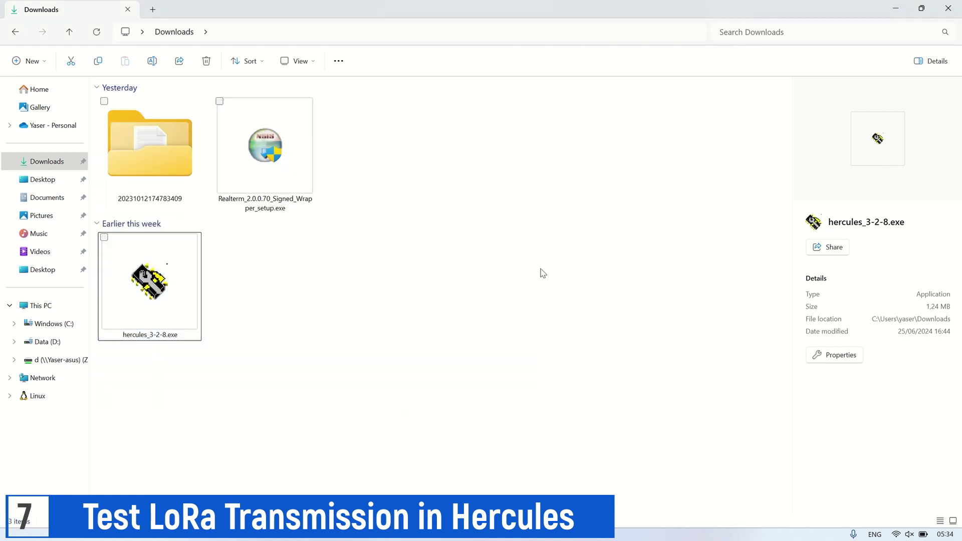
Step: Launch Hercules and arrange two Hercules windows side by side
{"action": "double_click", "coordinate": [182, 305]}
{"action": "left_click_drag", "start_coordinate": [454, 128], "coordinate": [604, 120]}
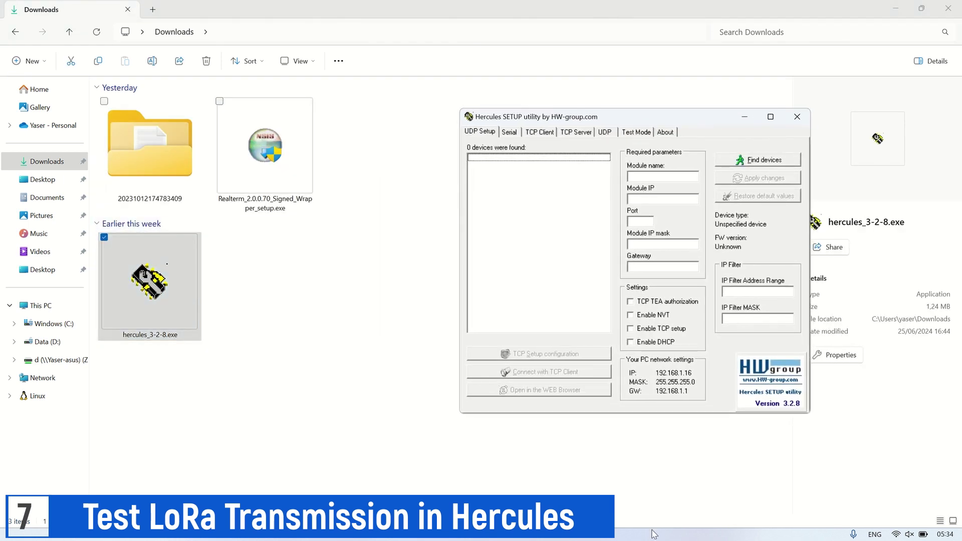
{"action": "mouse_move", "coordinate": [624, 532]}
{"action": "left_click", "coordinate": [592, 460]}
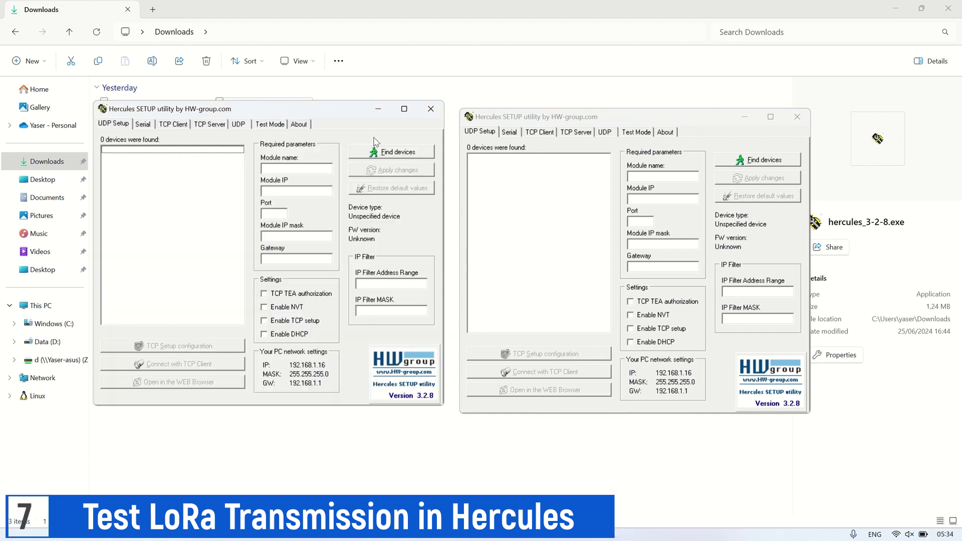
{"action": "left_click_drag", "start_coordinate": [345, 113], "coordinate": [344, 119]}
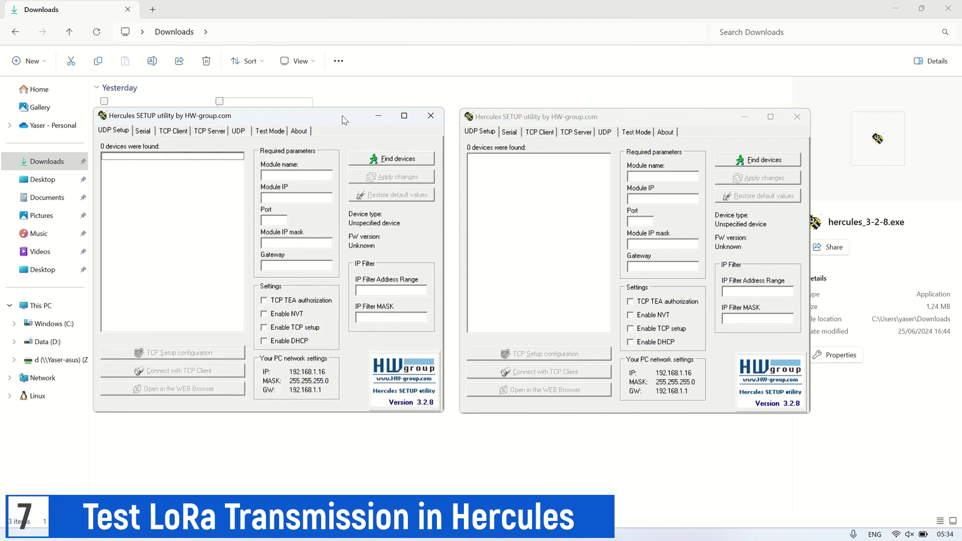
Step: Open COM12 in the left Hercules window and COM13 in the right one
{"action": "left_click", "coordinate": [144, 131]}
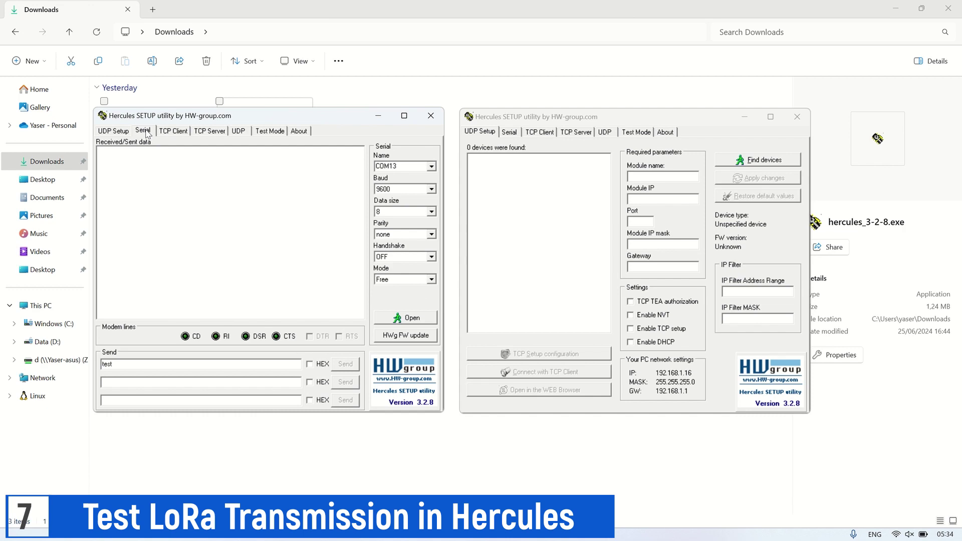
{"action": "left_click", "coordinate": [430, 166]}
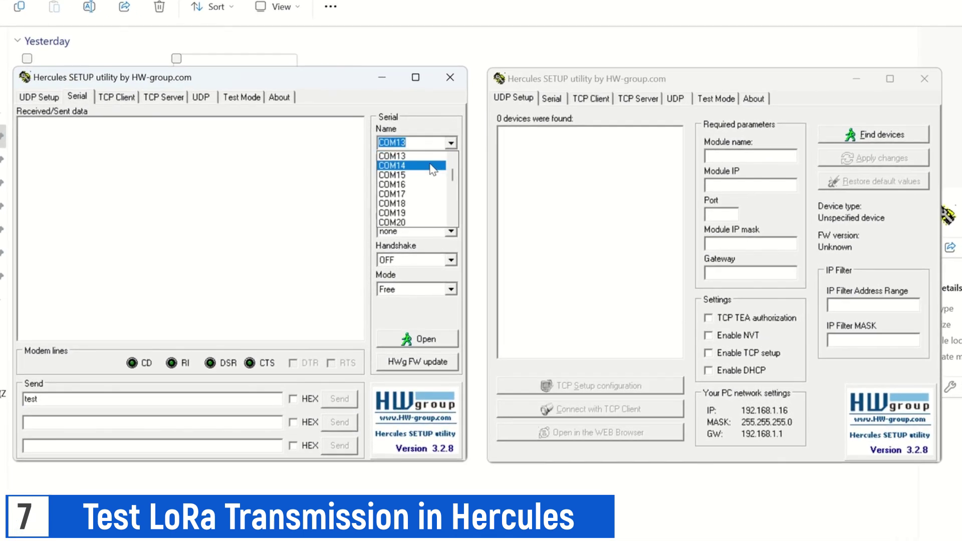
{"action": "left_click", "coordinate": [415, 175]}
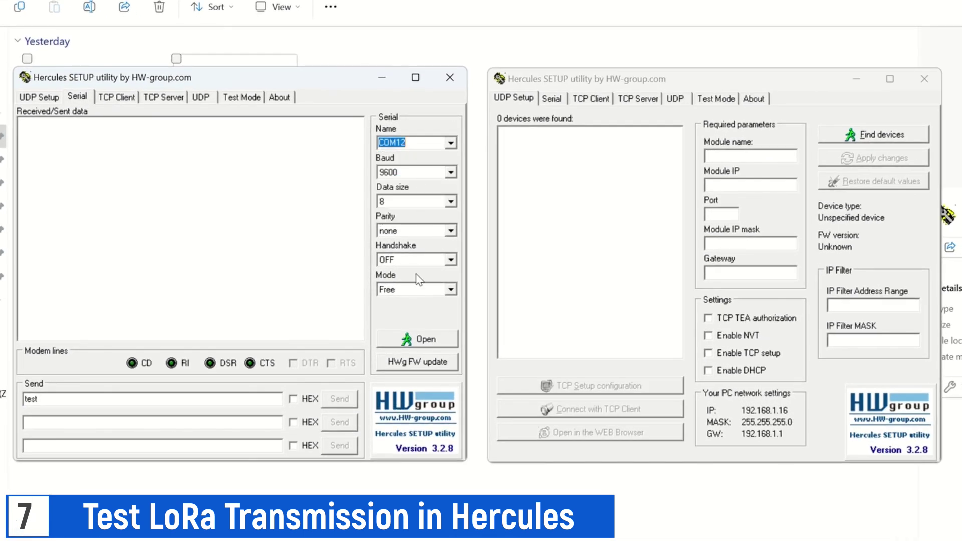
{"action": "left_click", "coordinate": [418, 345]}
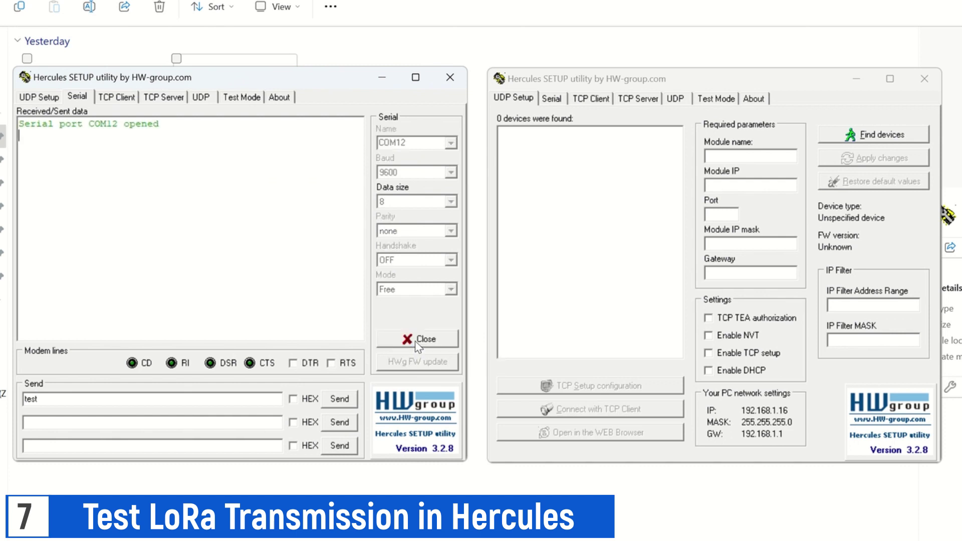
{"action": "left_click", "coordinate": [554, 98]}
{"action": "left_click", "coordinate": [930, 146]}
{"action": "left_click", "coordinate": [930, 146]}
{"action": "left_click", "coordinate": [896, 341]}
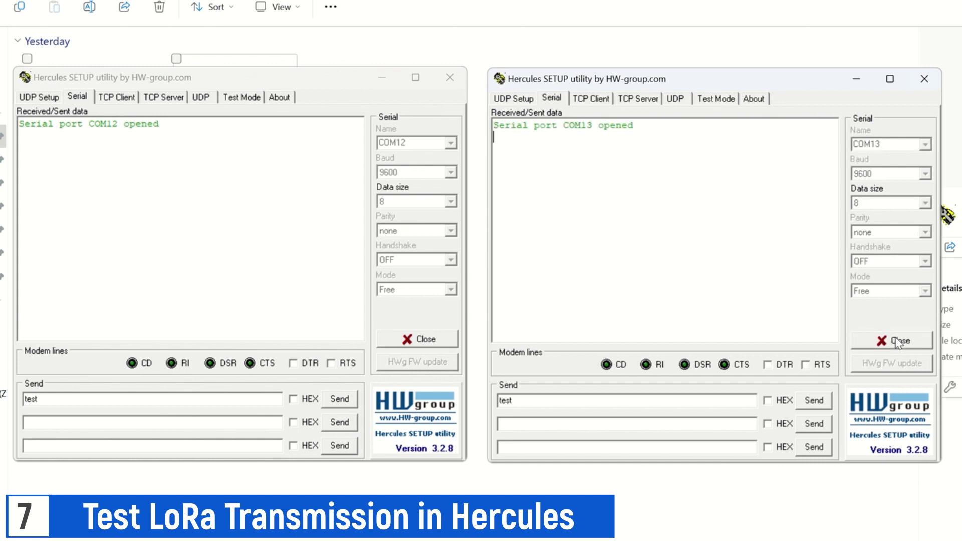
Step: Send 'test' and then '123' from COM12, confirming 'test' arrives on COM13
{"action": "left_click", "coordinate": [264, 401]}
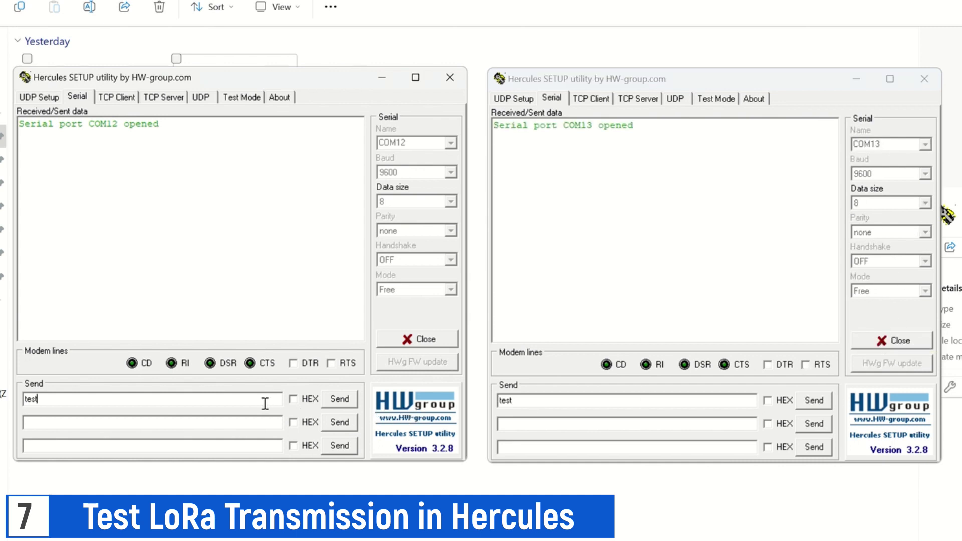
{"action": "left_click", "coordinate": [342, 400]}
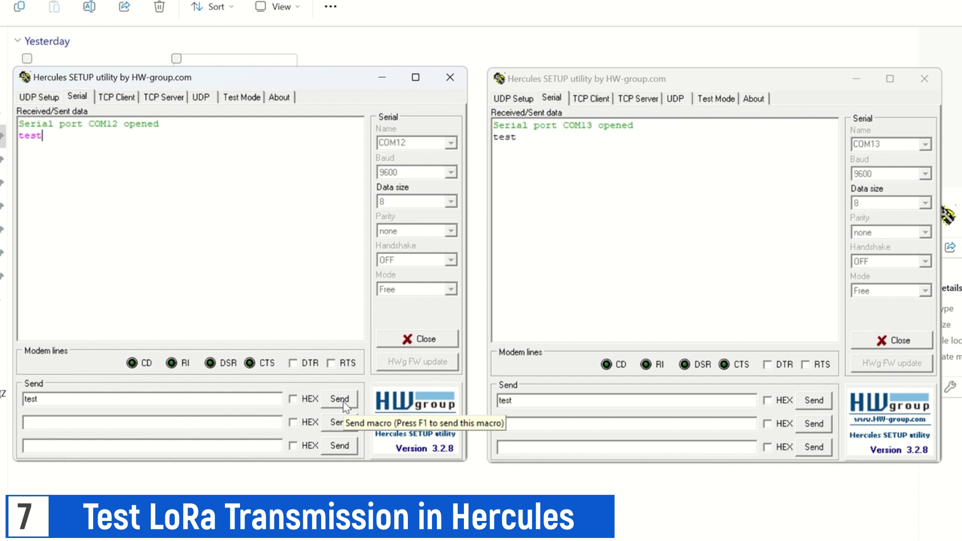
{"action": "left_click", "coordinate": [517, 138]}
{"action": "double_click", "coordinate": [499, 137]}
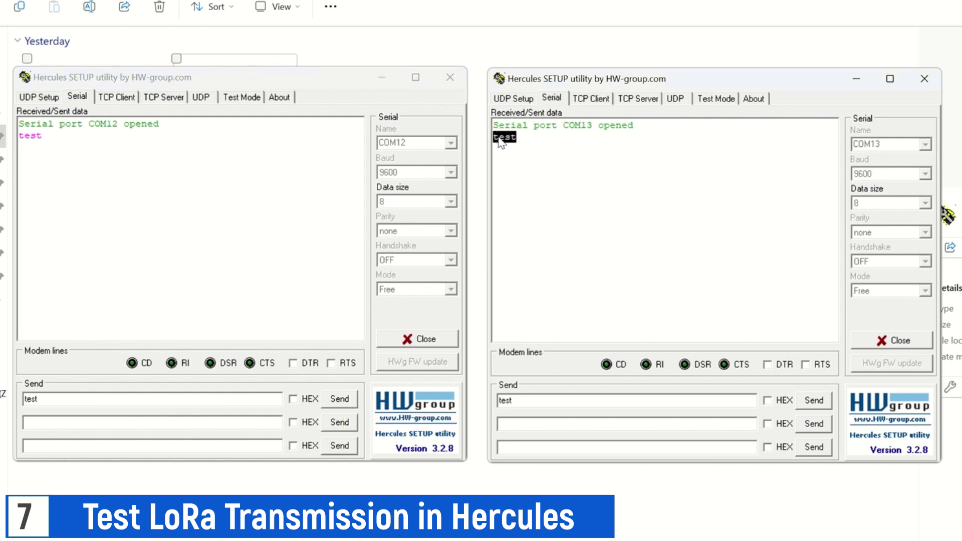
{"action": "left_click", "coordinate": [510, 174]}
{"action": "left_click_drag", "start_coordinate": [43, 399], "coordinate": [19, 396]}
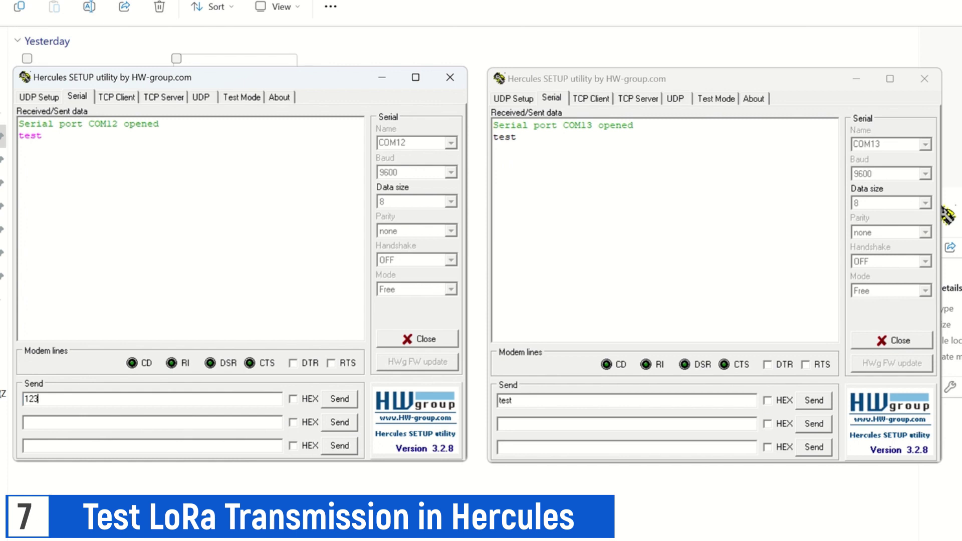
{"action": "left_click", "coordinate": [339, 399]}
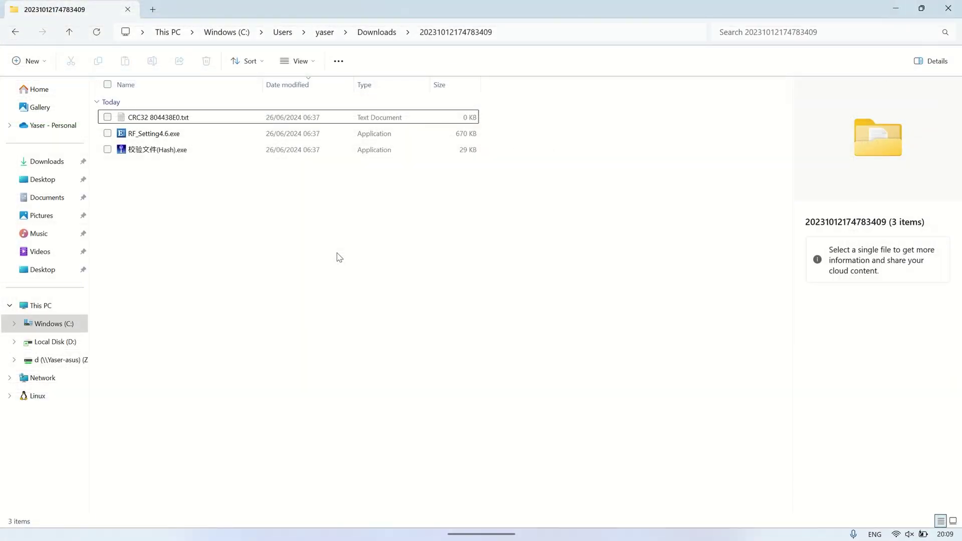
Step: Start Realterm as administrator from Start search and move its window lower
{"action": "key", "text": "super"}
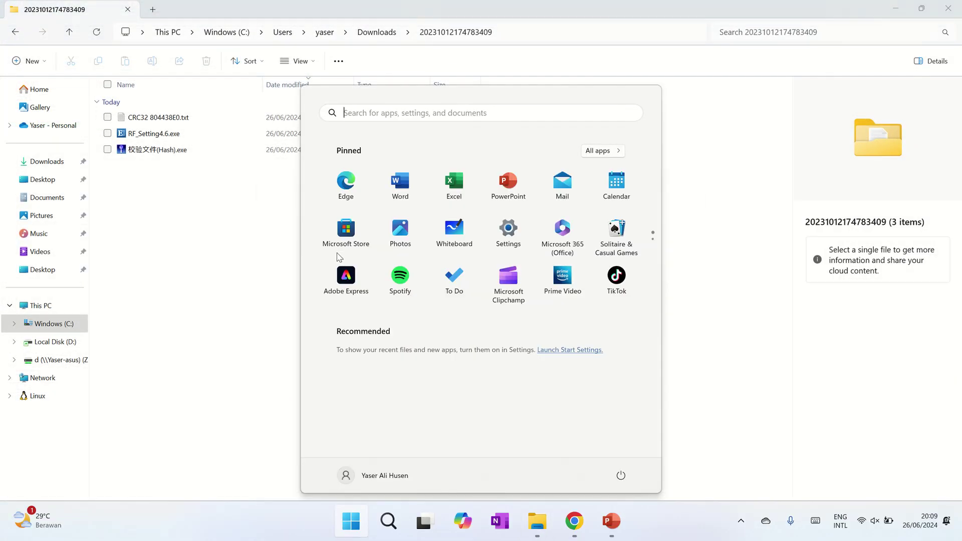
{"action": "type", "text": "real"}
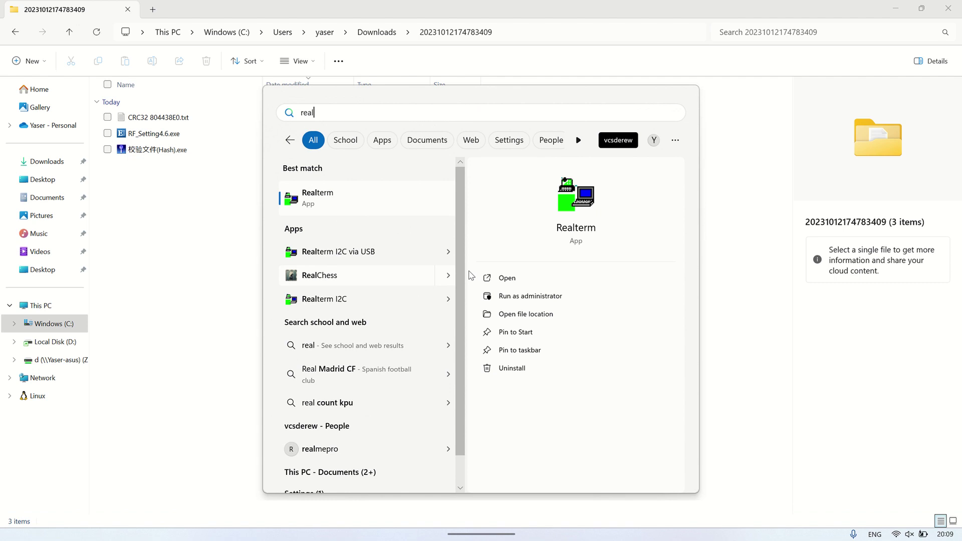
{"action": "left_click", "coordinate": [516, 296]}
{"action": "left_click_drag", "start_coordinate": [390, 133], "coordinate": [370, 170]}
Step: Connect RealTerm to port 12 (ProlificSerial1) at 9600 baud
{"action": "left_click", "coordinate": [143, 286]}
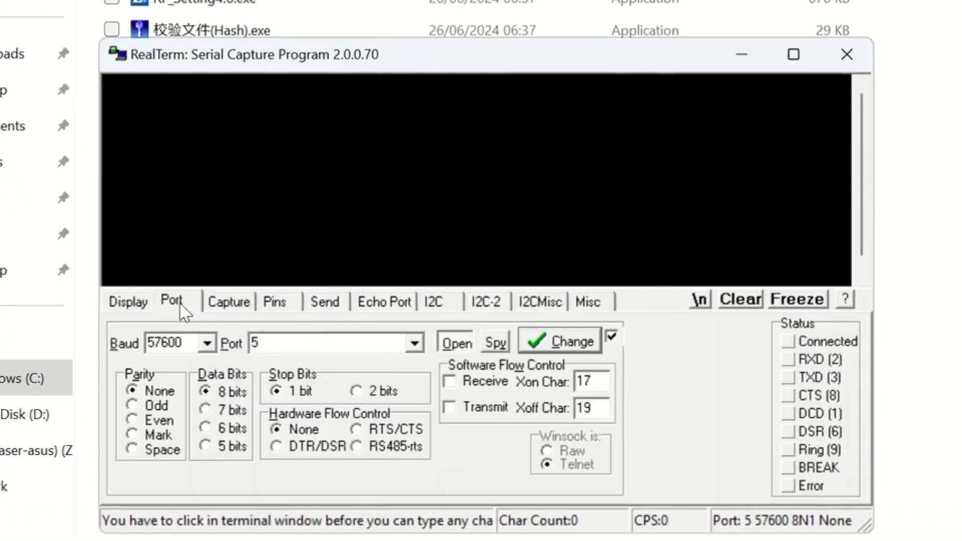
{"action": "left_click", "coordinate": [206, 344]}
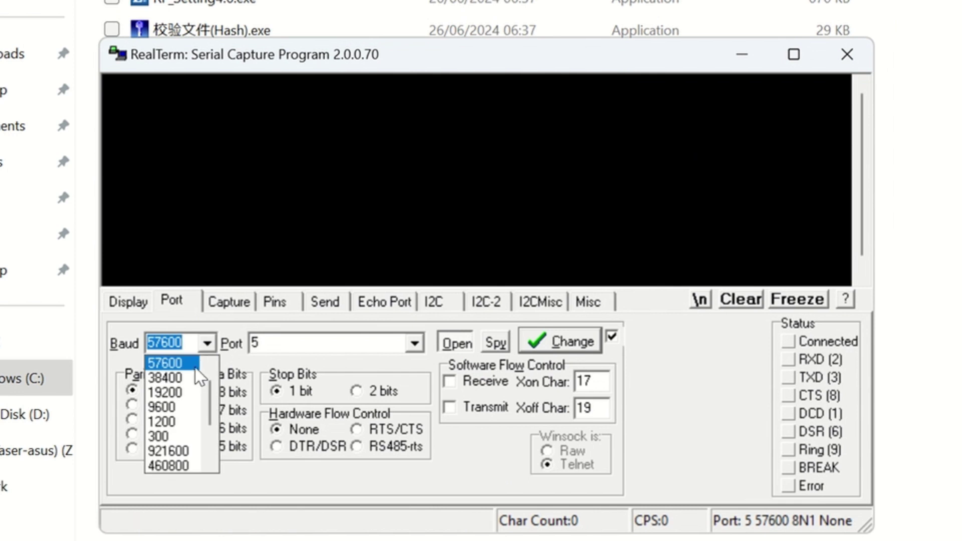
{"action": "left_click", "coordinate": [163, 407]}
{"action": "left_click", "coordinate": [414, 346]}
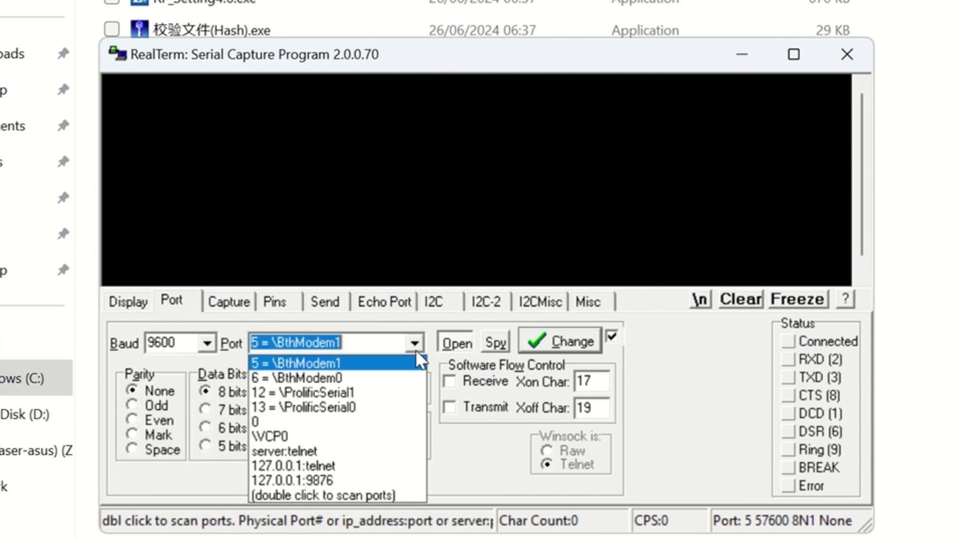
{"action": "left_click", "coordinate": [351, 393]}
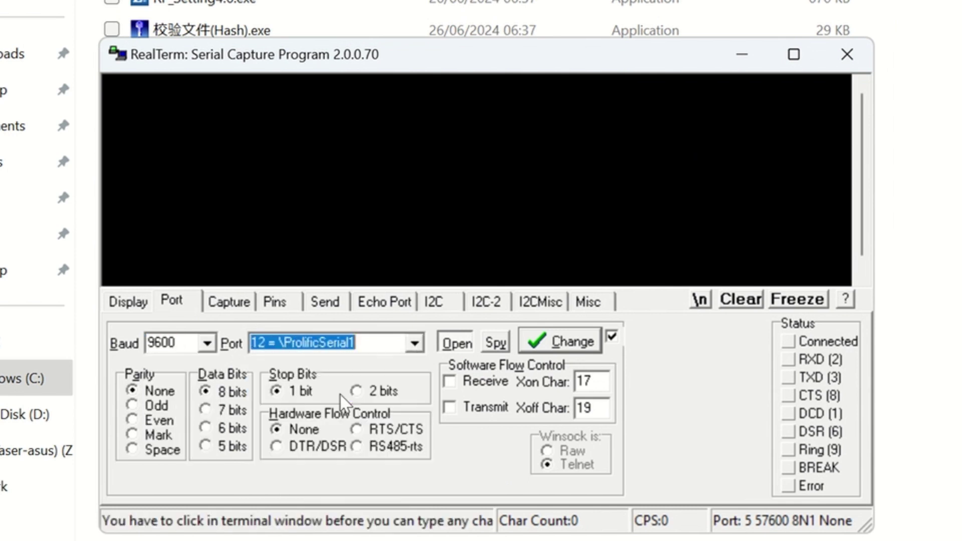
{"action": "left_click", "coordinate": [464, 346]}
{"action": "left_click", "coordinate": [463, 347]}
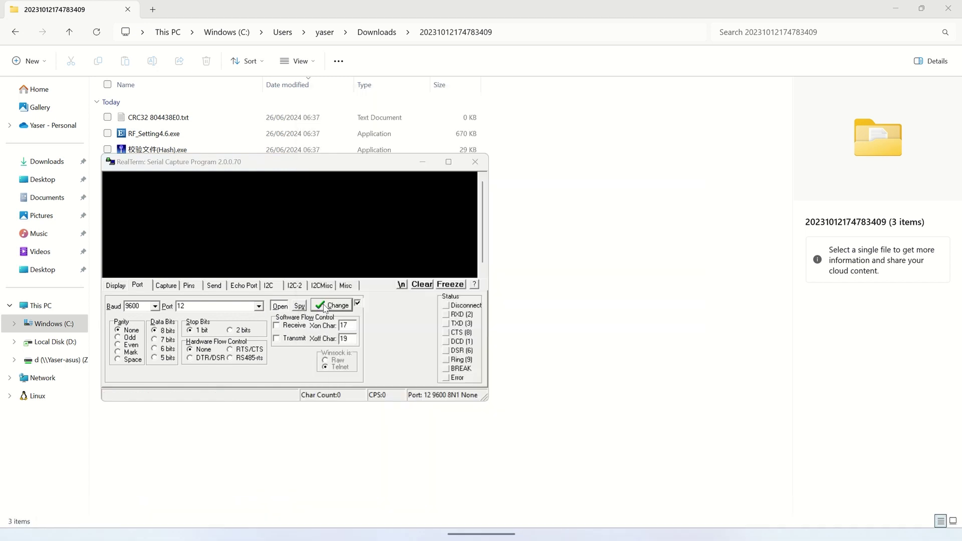
Step: Launch a second Realterm as administrator and place it on the right
{"action": "key", "text": "super"}
{"action": "type", "text": "rea"}
{"action": "left_click", "coordinate": [496, 297]}
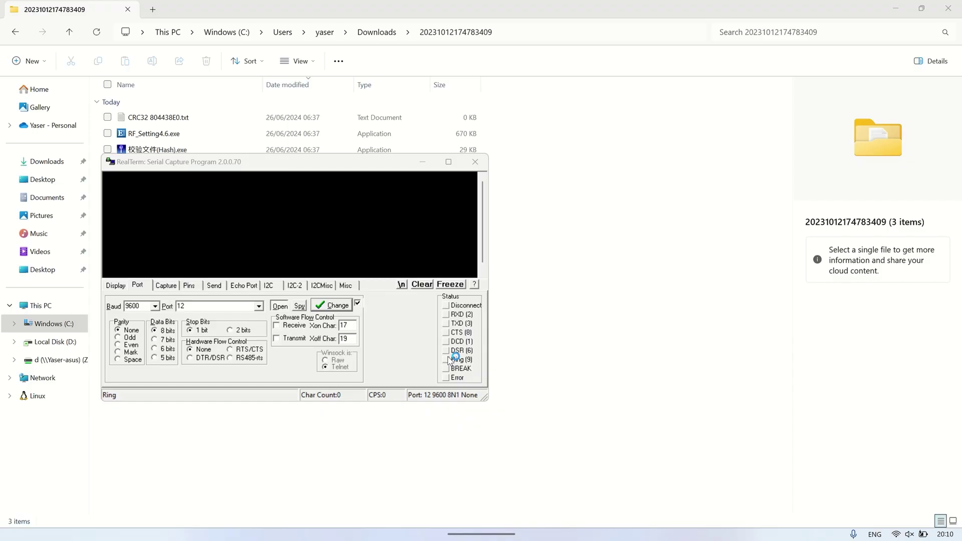
{"action": "left_click_drag", "start_coordinate": [236, 58], "coordinate": [686, 168]}
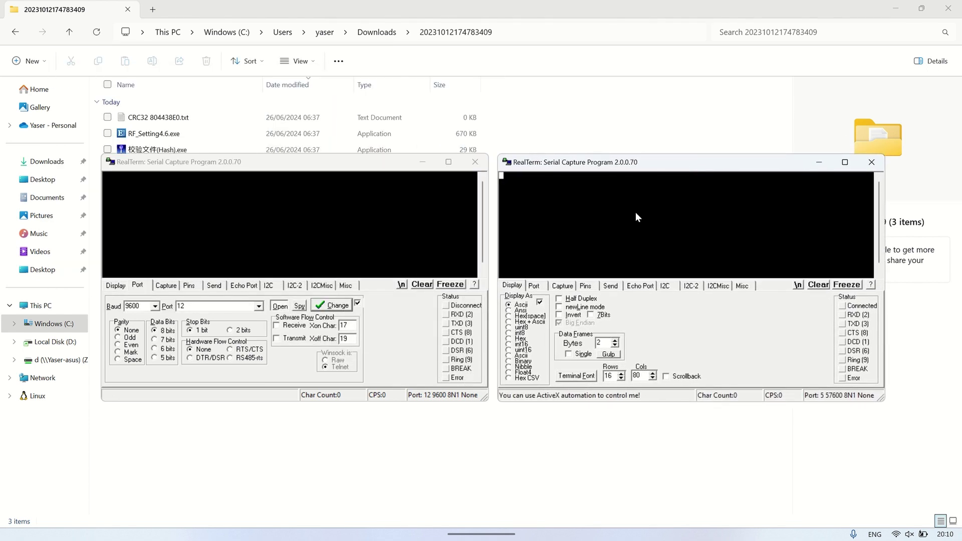
Step: Switch the second RealTerm window to 9600 baud on port 13 (ProlificSerial0), reopen and apply it
{"action": "left_click", "coordinate": [536, 286]}
{"action": "left_click", "coordinate": [551, 306]}
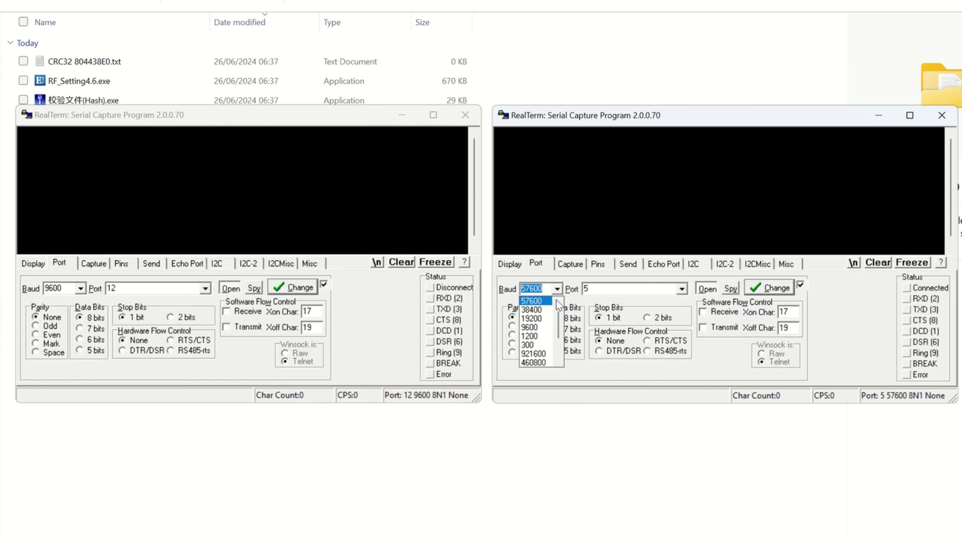
{"action": "left_click", "coordinate": [530, 327]}
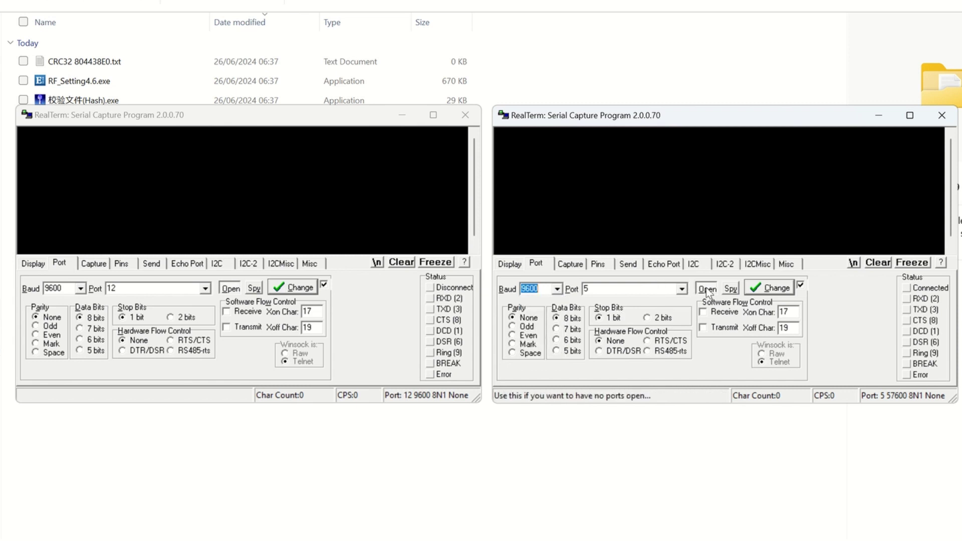
{"action": "left_click", "coordinate": [693, 291]}
{"action": "left_click", "coordinate": [682, 289]}
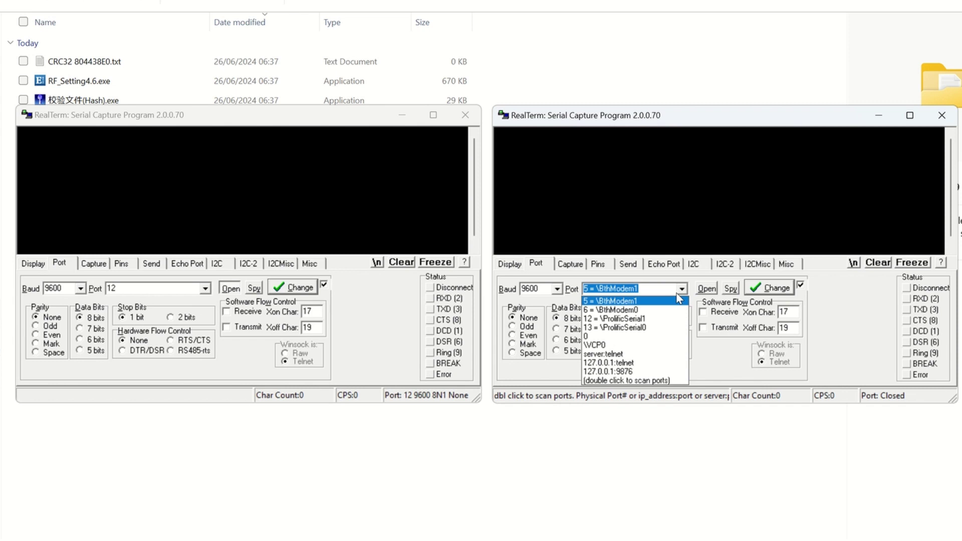
{"action": "left_click", "coordinate": [638, 327]}
{"action": "left_click", "coordinate": [707, 293]}
{"action": "left_click", "coordinate": [770, 290]}
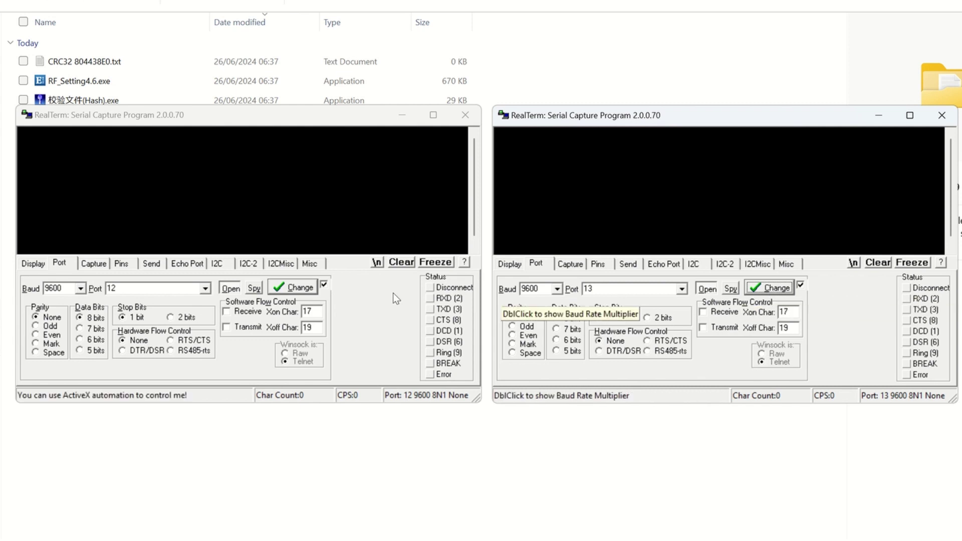
Step: Send the message 'test' from the first RealTerm window to the second
{"action": "left_click", "coordinate": [151, 263]}
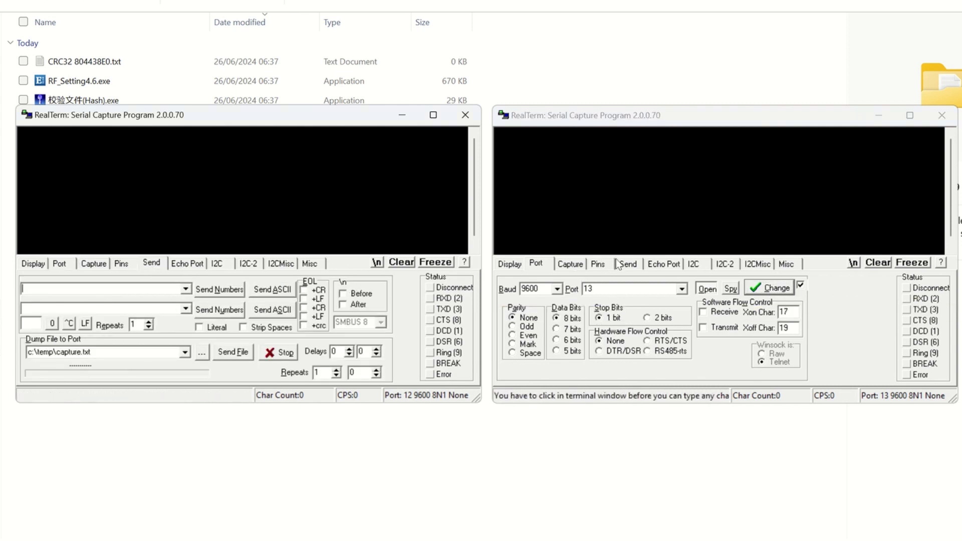
{"action": "left_click", "coordinate": [635, 264]}
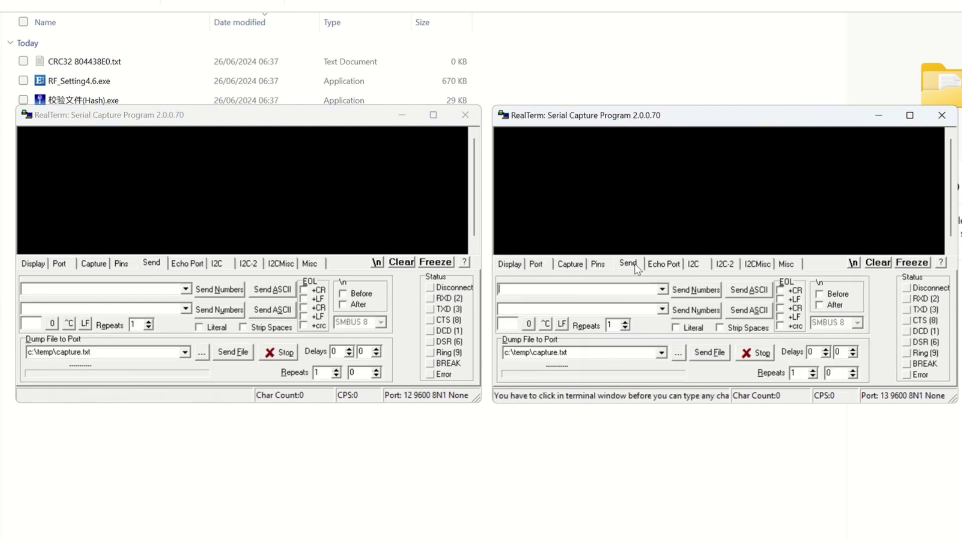
{"action": "left_click", "coordinate": [149, 288]}
{"action": "type", "text": "test"}
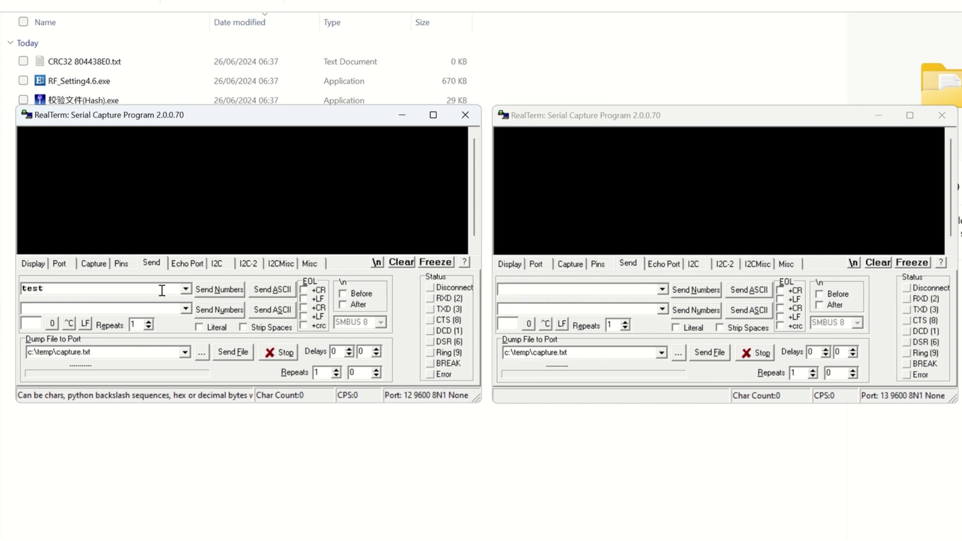
{"action": "left_click", "coordinate": [266, 291]}
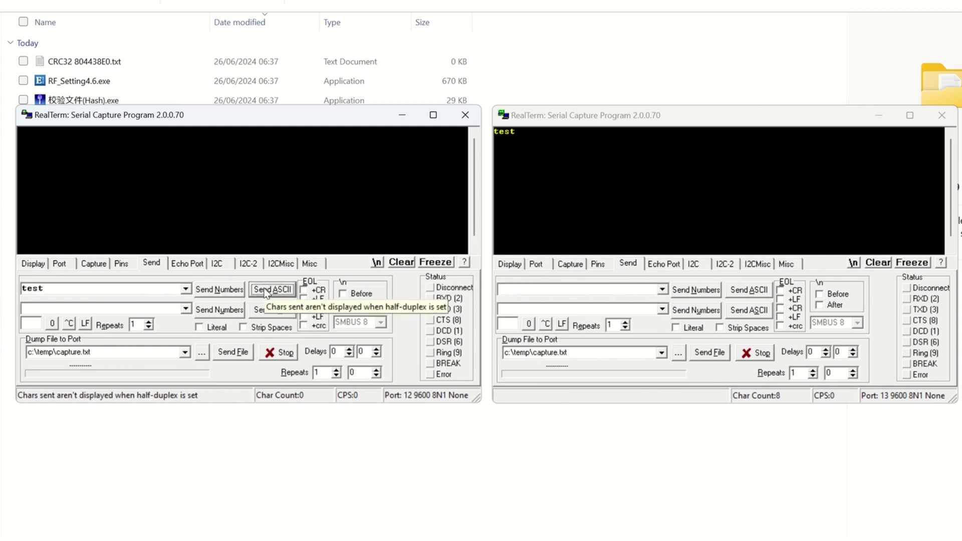
Step: Send 'reply' from the second window back to the first terminal
{"action": "left_click_drag", "start_coordinate": [517, 131], "coordinate": [497, 135]}
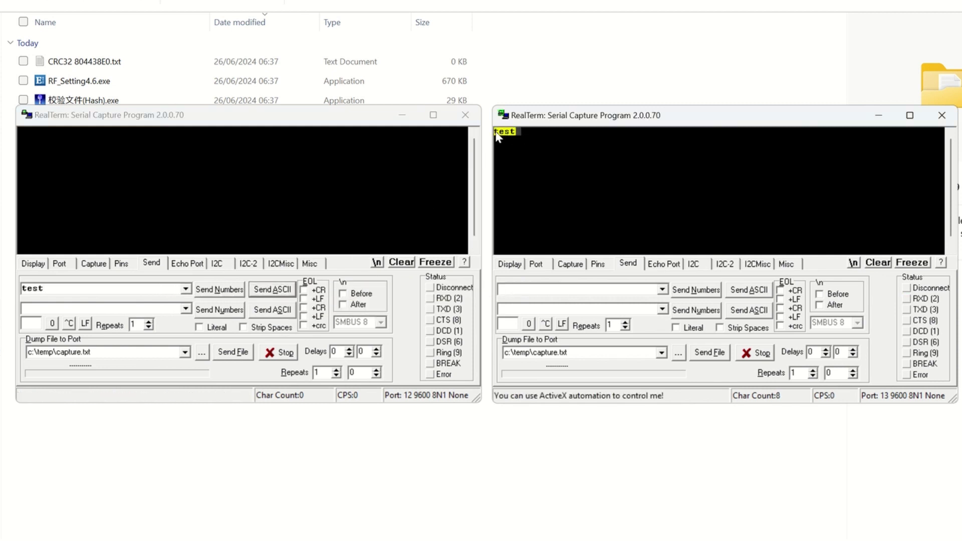
{"action": "left_click", "coordinate": [514, 156]}
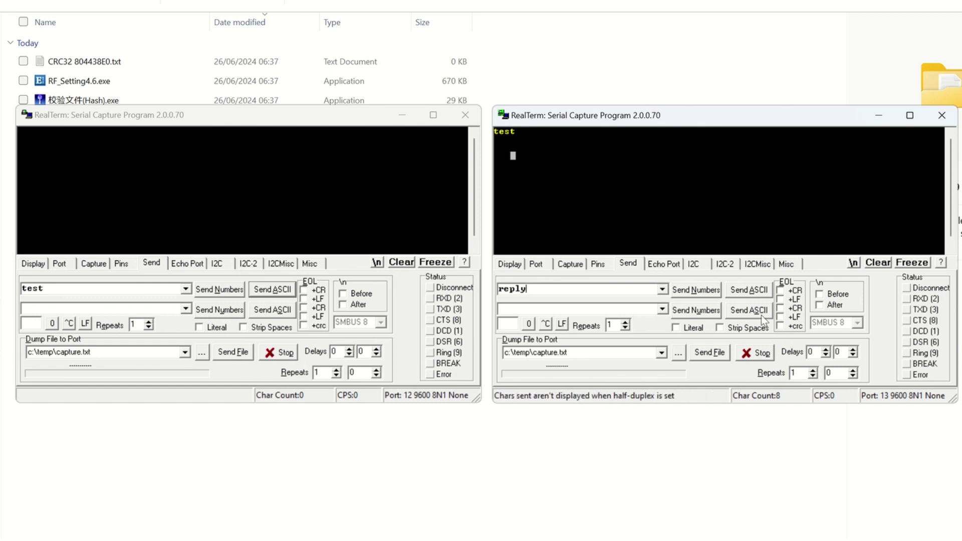
{"action": "left_click", "coordinate": [755, 293]}
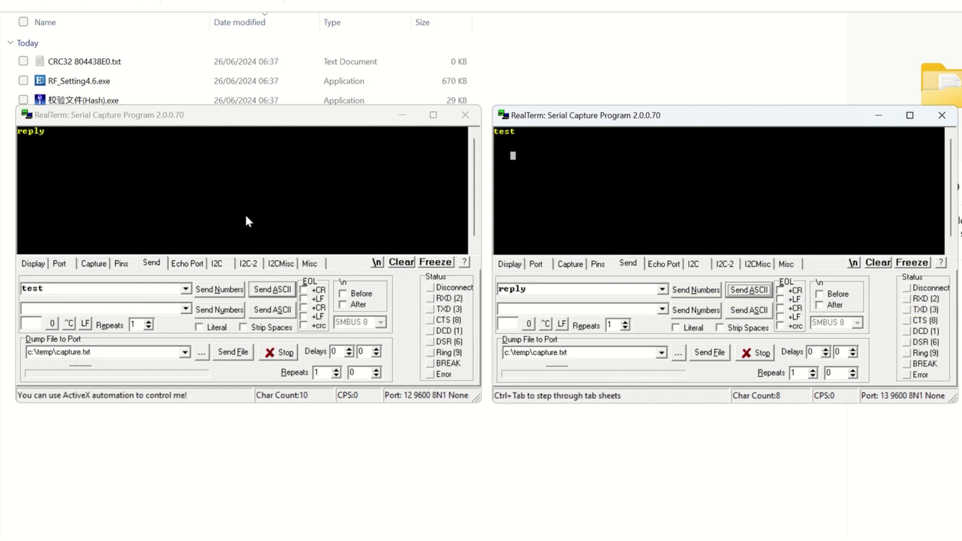
Step: Send 'hello' from the first window, then clear the second terminal's received text
{"action": "left_click", "coordinate": [49, 133]}
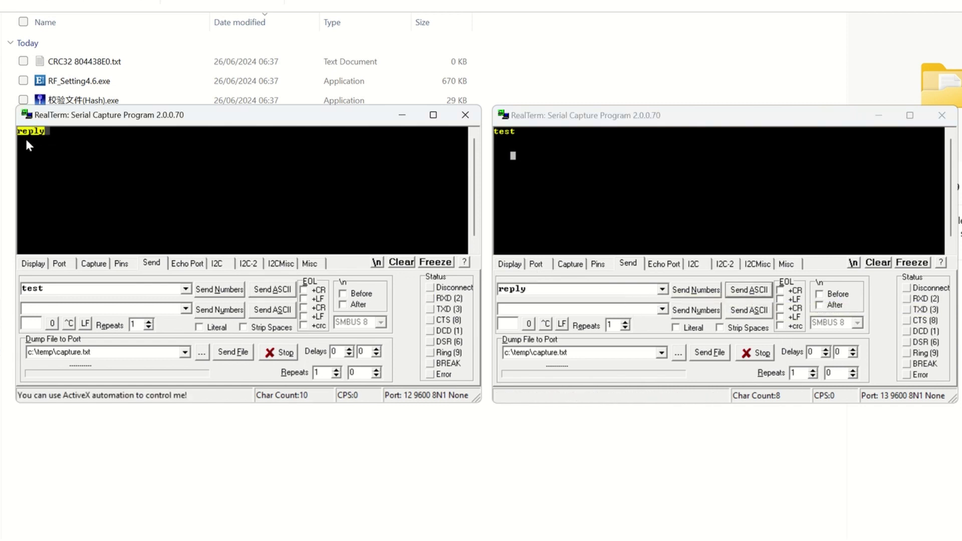
{"action": "left_click_drag", "start_coordinate": [65, 289], "coordinate": [23, 290]}
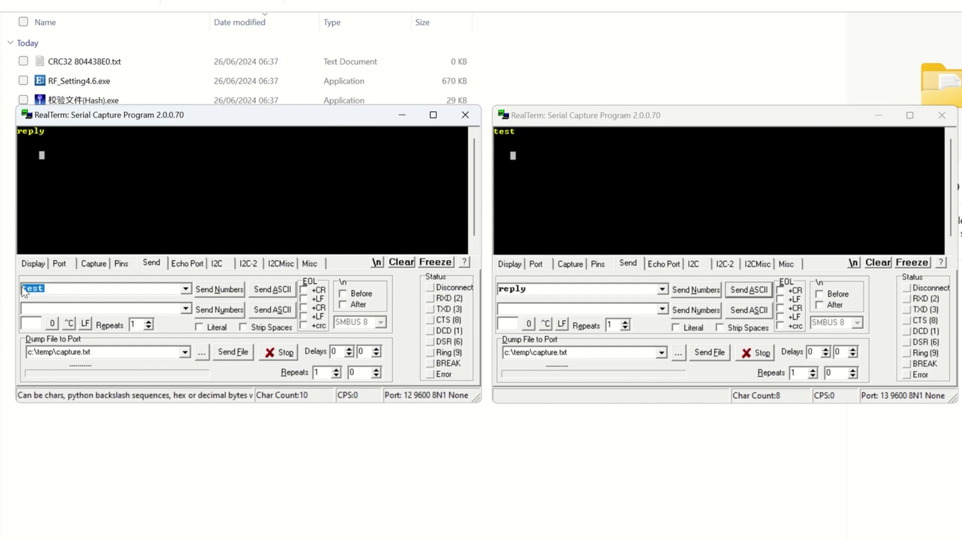
{"action": "type", "text": "hello"}
{"action": "left_click", "coordinate": [278, 290]}
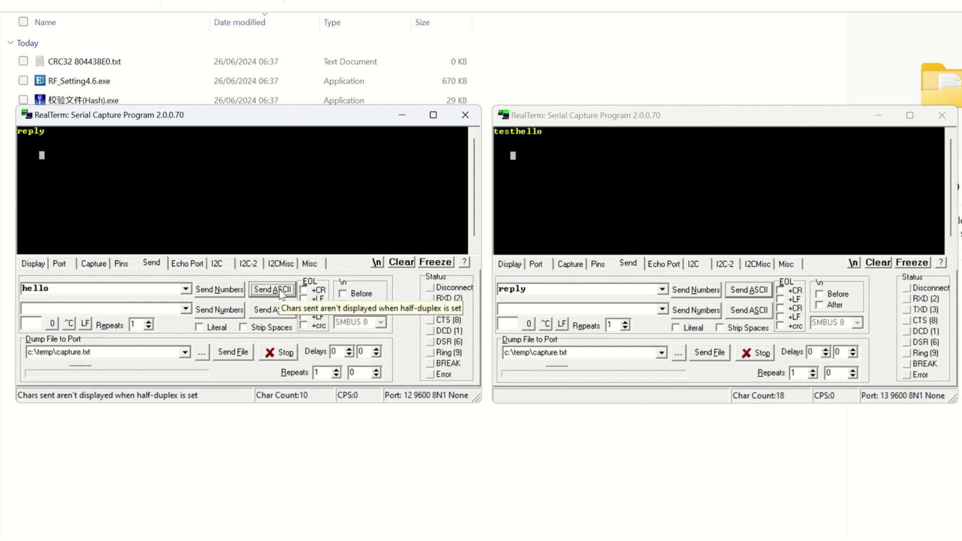
{"action": "left_click", "coordinate": [877, 262]}
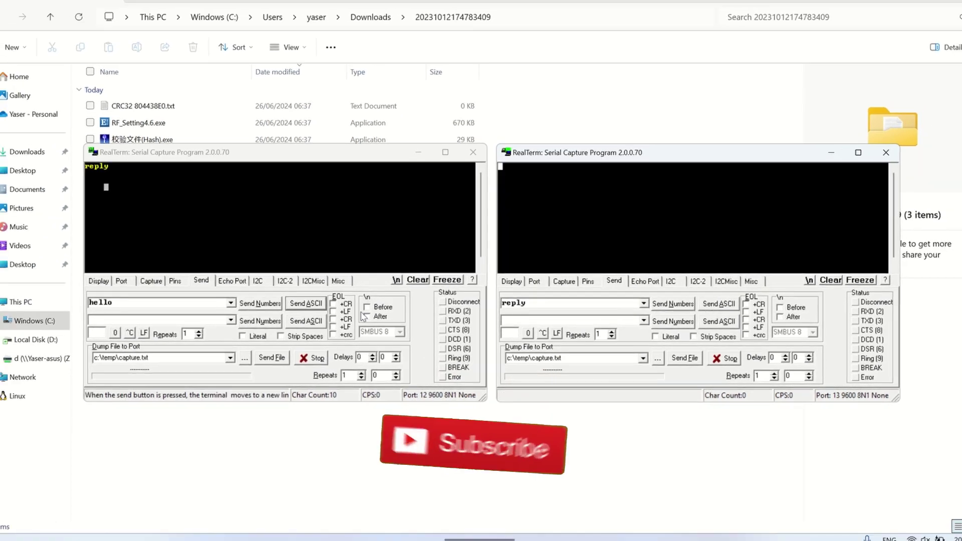